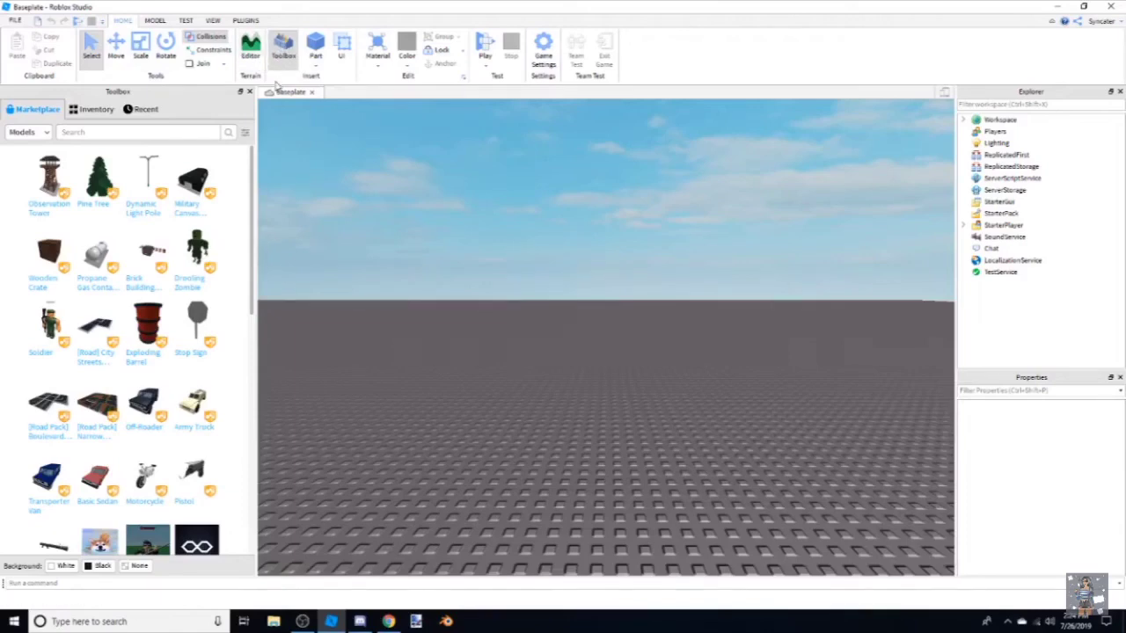
{"action": "left_click", "coordinate": [156, 20]}
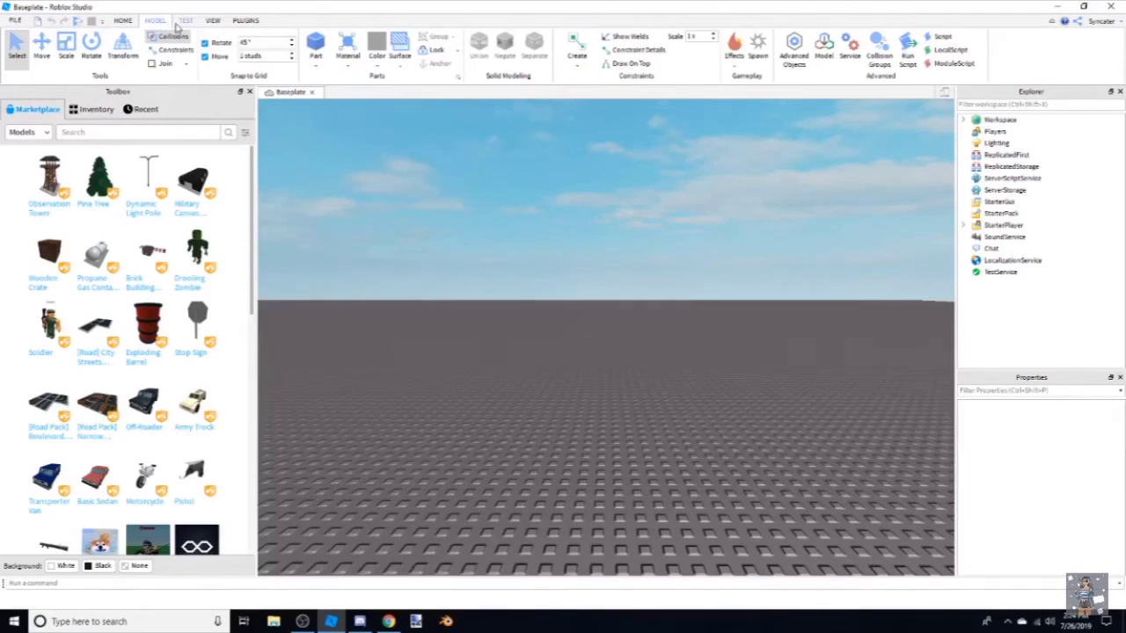
{"action": "left_click", "coordinate": [184, 21]}
{"action": "left_click", "coordinate": [213, 21]}
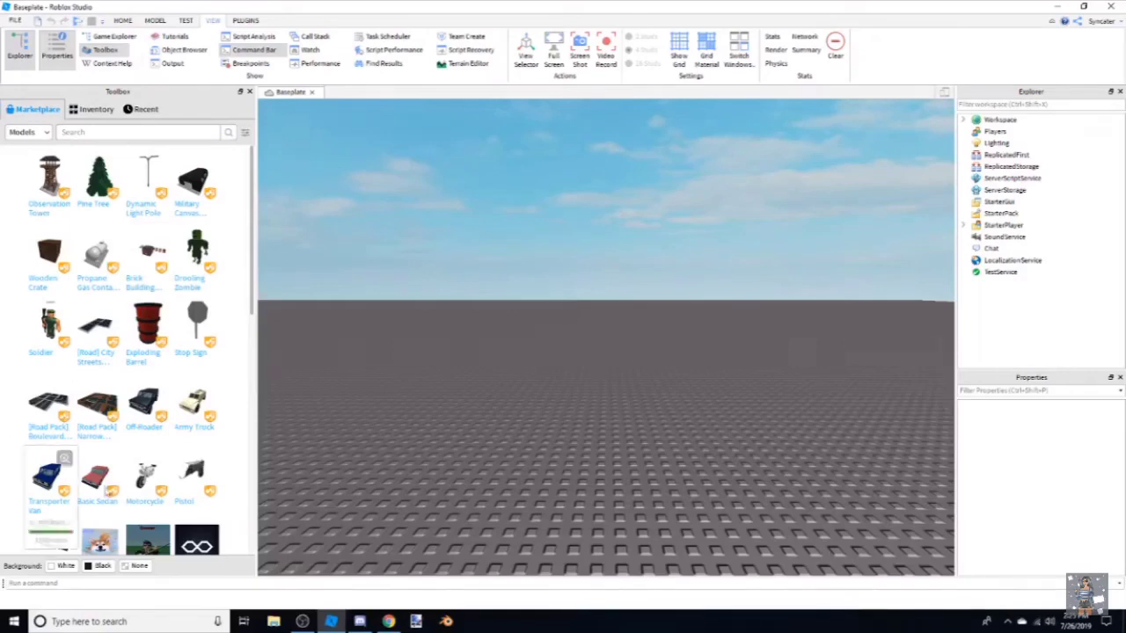
{"action": "left_click", "coordinate": [100, 566]}
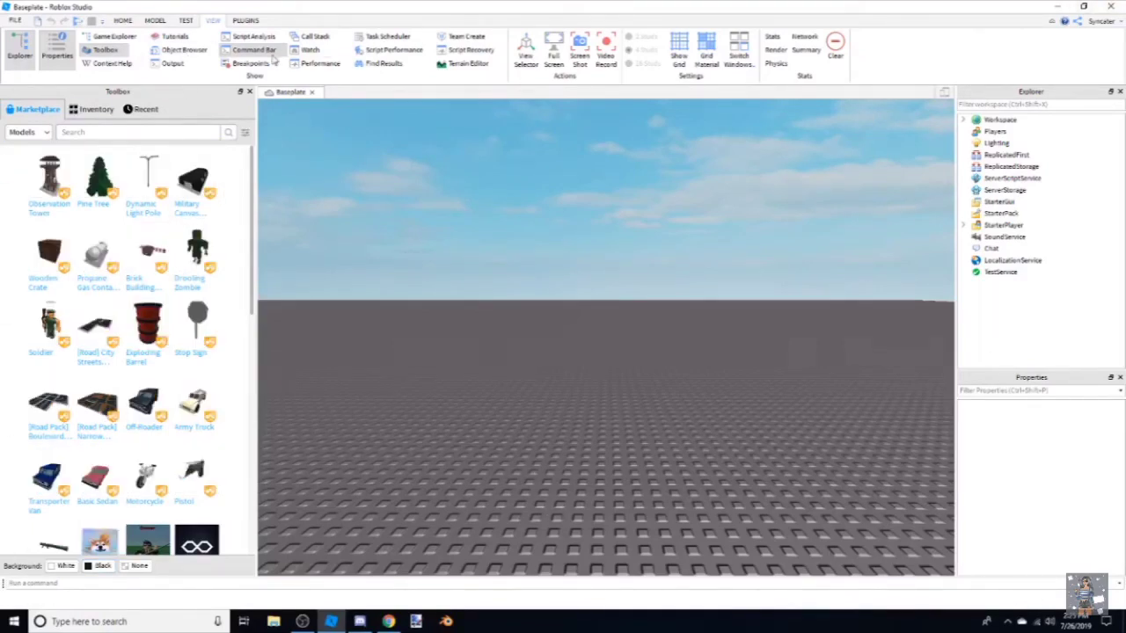
Show the grid over the baseplate in the 3D view.
{"action": "left_click", "coordinate": [679, 51]}
{"action": "right_click_drag", "start_coordinate": [641, 277], "coordinate": [658, 251]}
{"action": "scroll", "coordinate": [658, 253], "scroll_direction": "down", "scroll_amount": 5}
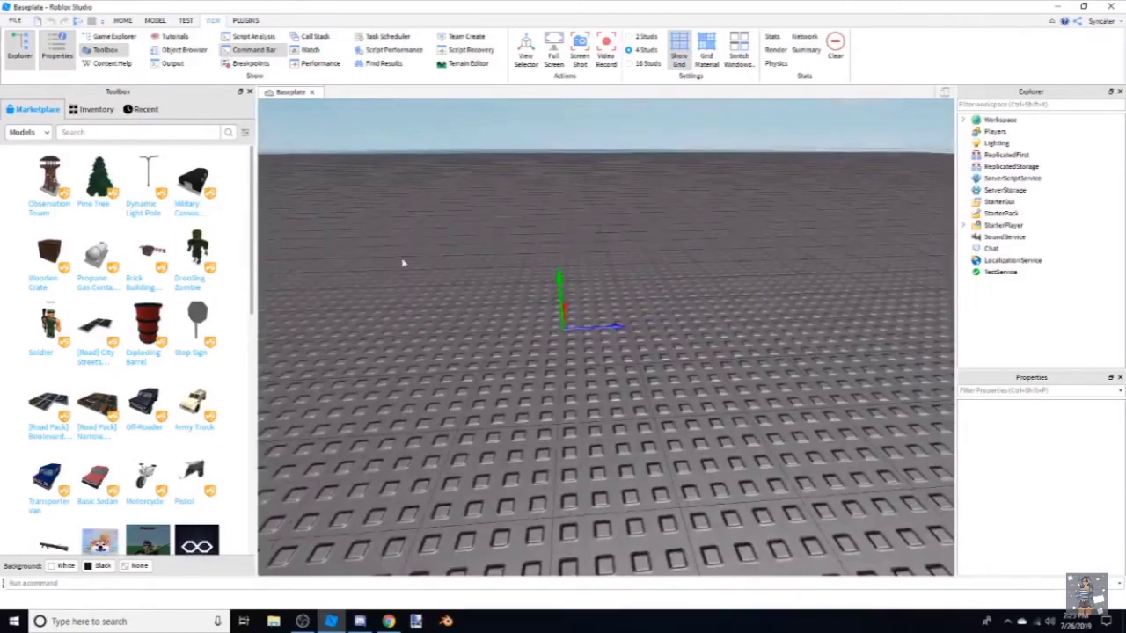
{"action": "right_click_drag", "start_coordinate": [467, 322], "coordinate": [455, 287]}
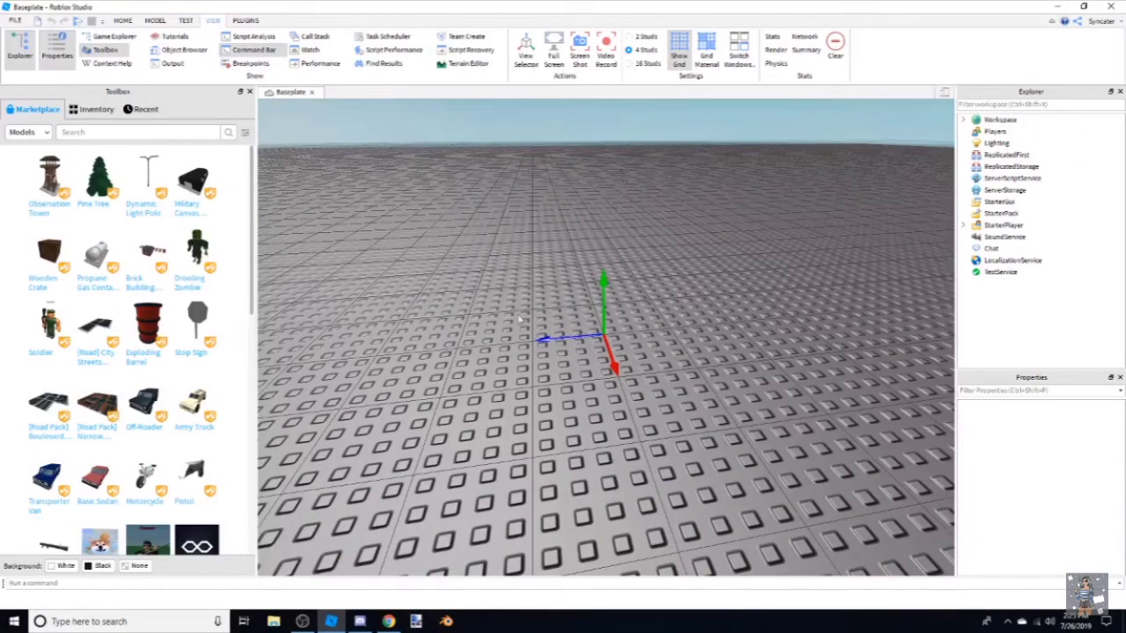
{"action": "right_click_drag", "start_coordinate": [677, 373], "coordinate": [678, 360]}
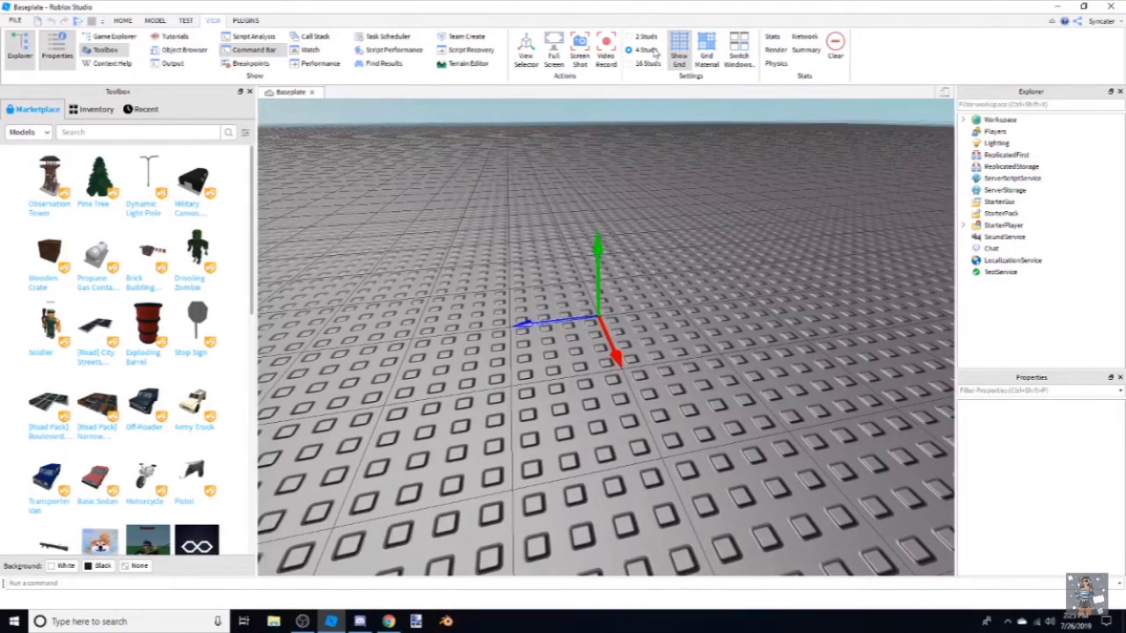
Review the installed plugins in the plugin manager and close it.
{"action": "left_click", "coordinate": [251, 21]}
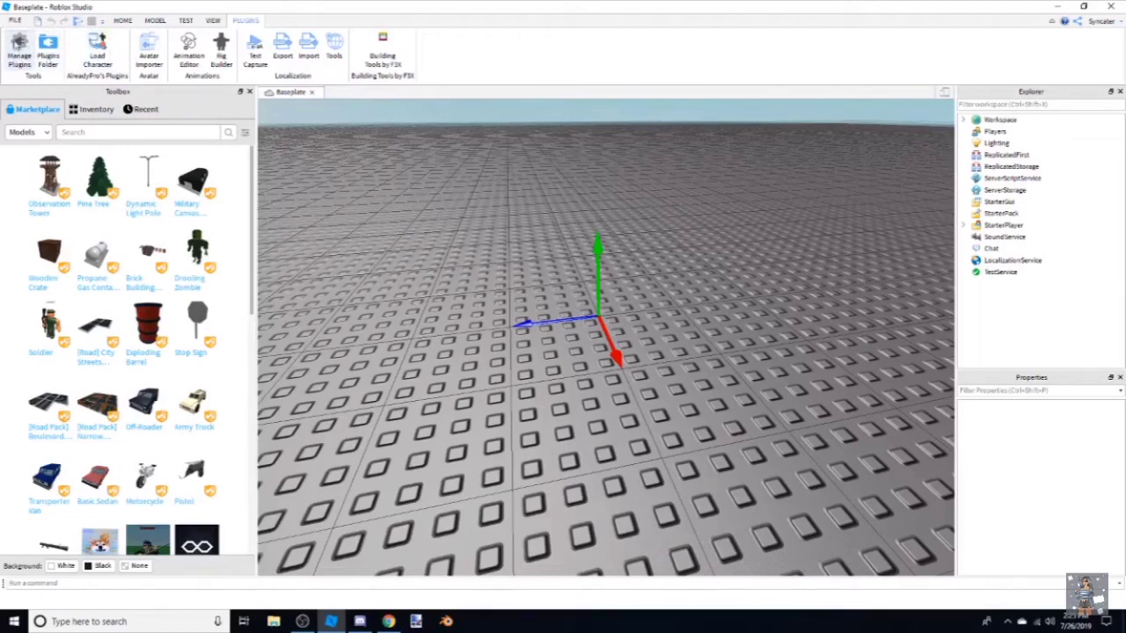
{"action": "left_click", "coordinate": [20, 54]}
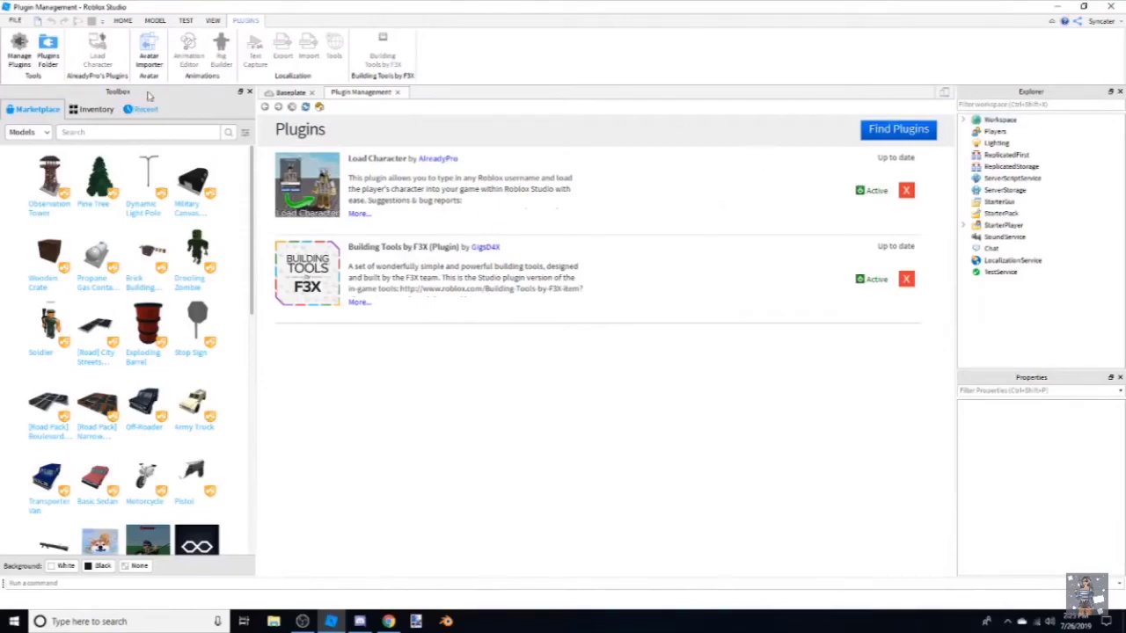
{"action": "left_click", "coordinate": [15, 62]}
{"action": "left_click", "coordinate": [400, 94]}
{"action": "right_click_drag", "start_coordinate": [793, 184], "coordinate": [789, 184]}
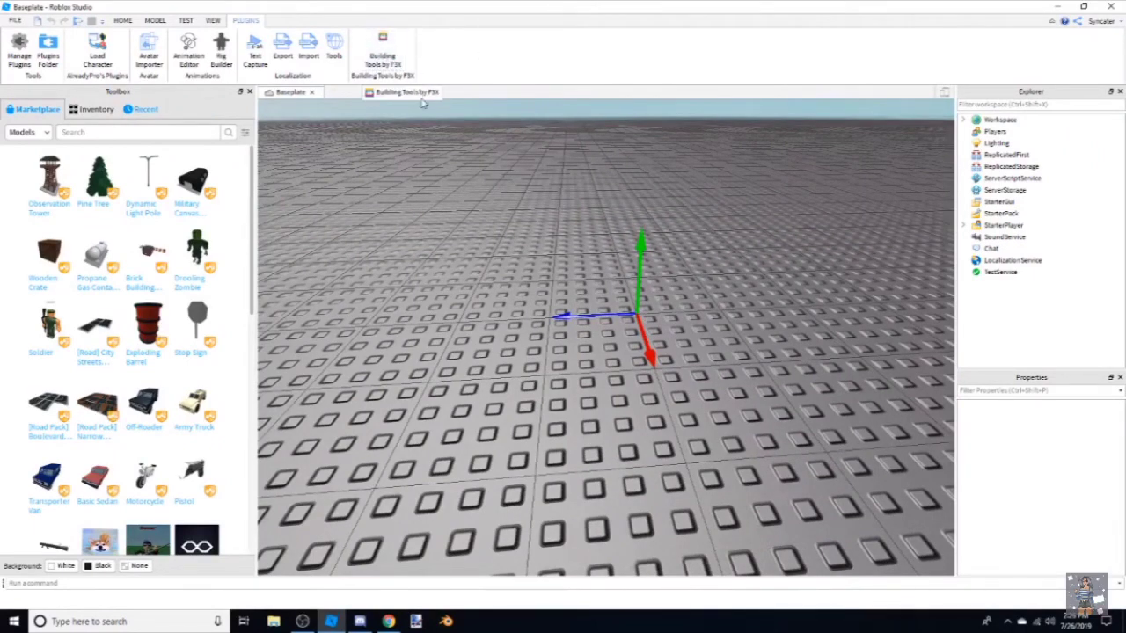
{"action": "right_click_drag", "start_coordinate": [608, 295], "coordinate": [608, 295]}
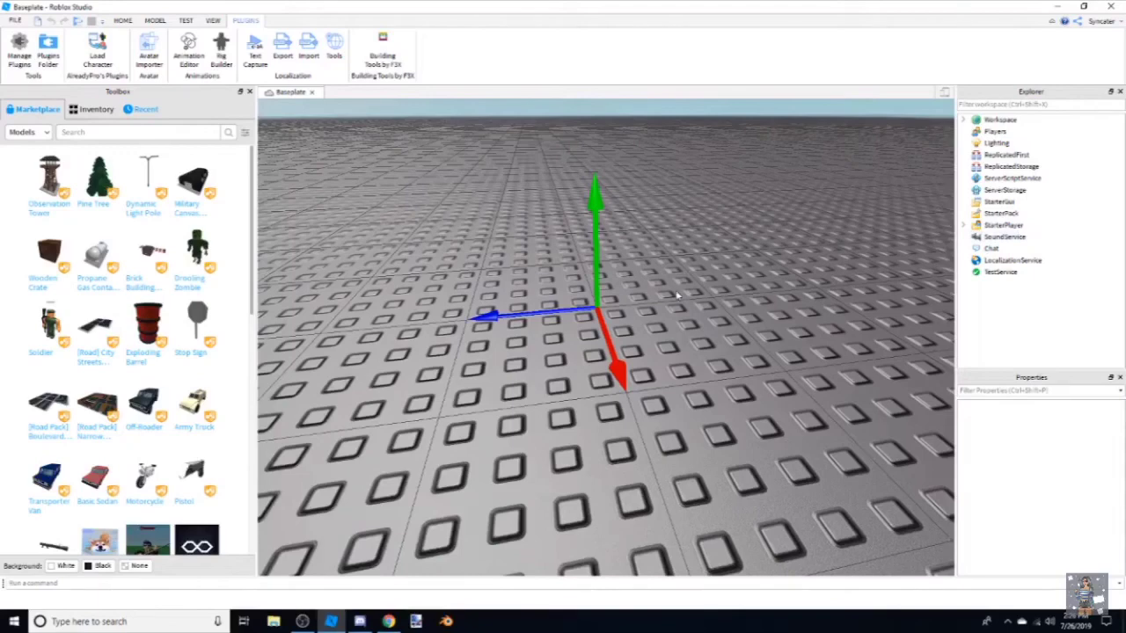
Use the Load Character plugin to spawn the signed-in account's avatar as an R6 character at the origin, entering the account's username.
{"action": "left_click", "coordinate": [96, 48]}
{"action": "left_click", "coordinate": [467, 385]}
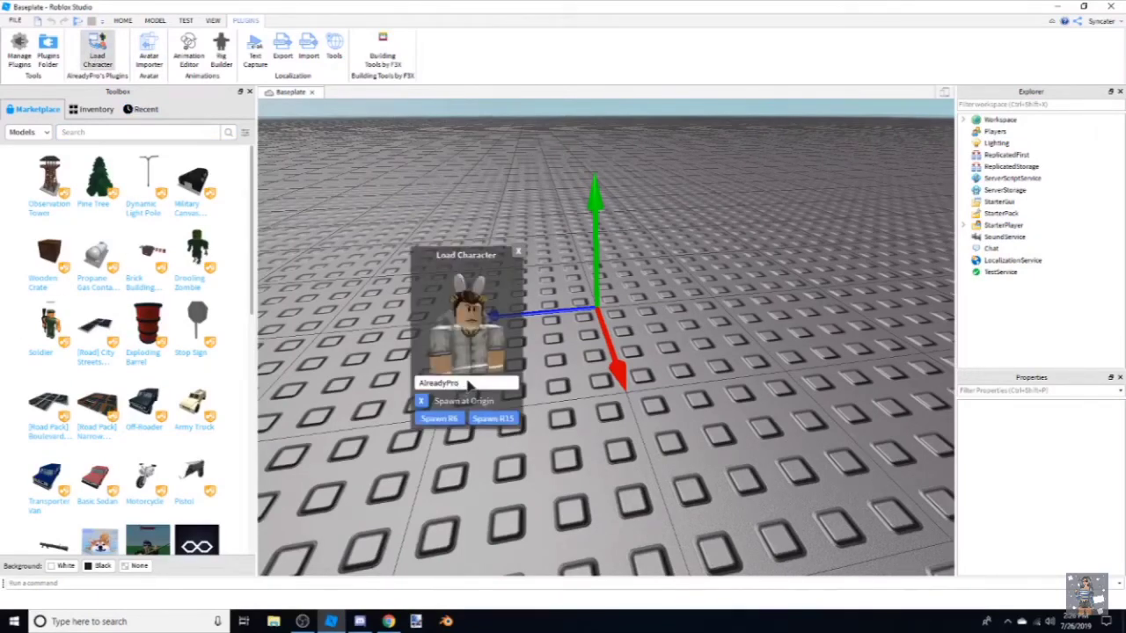
{"action": "key", "text": "BackSpace"}
{"action": "key", "text": "BackSpace"}
{"action": "key", "text": "BackSpace"}
{"action": "key", "text": "BackSpace"}
{"action": "key", "text": "BackSpace"}
{"action": "key", "text": "BackSpace"}
{"action": "key", "text": "BackSpace"}
{"action": "key", "text": "BackSpace"}
{"action": "key", "text": "BackSpace"}
{"action": "key", "text": "BackSpace"}
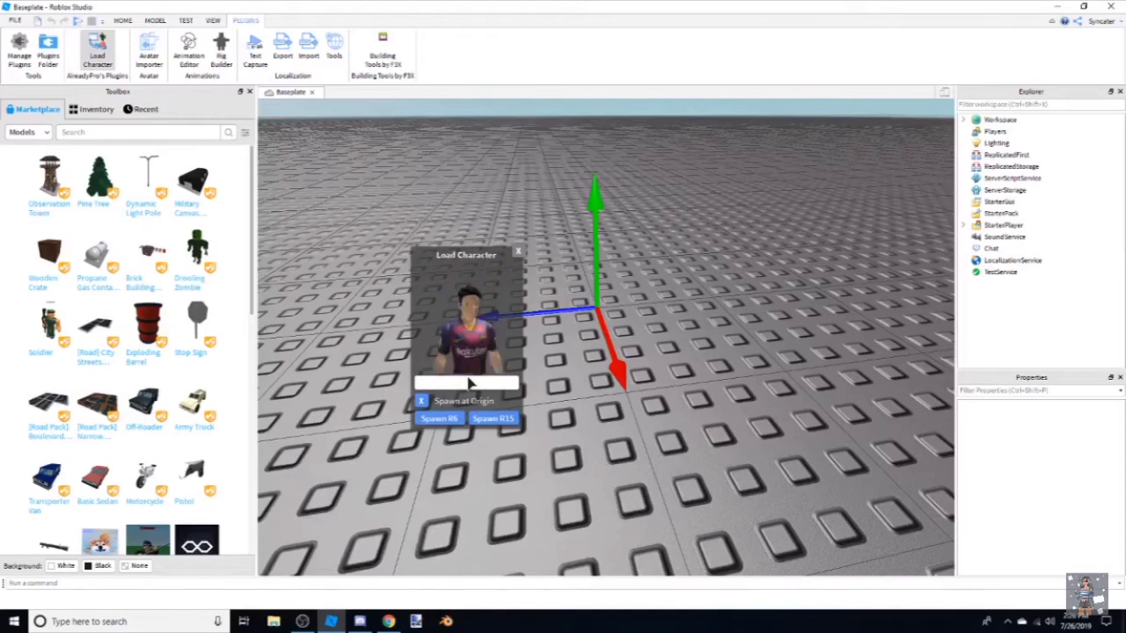
{"action": "type", "text": "syncater"}
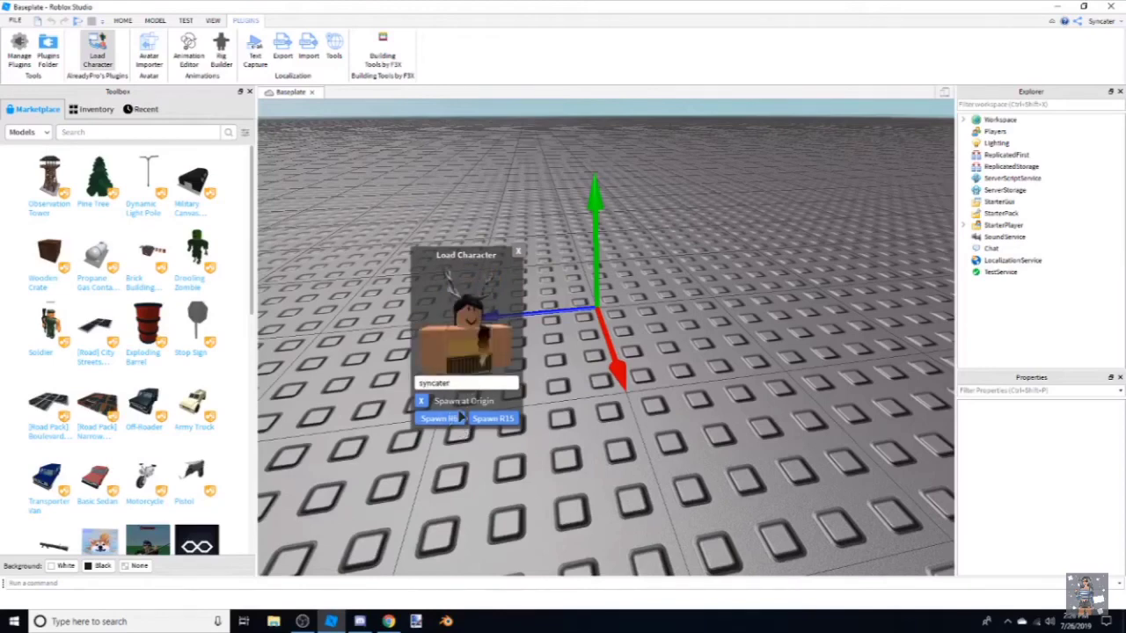
{"action": "left_click", "coordinate": [453, 419]}
{"action": "left_click", "coordinate": [519, 251]}
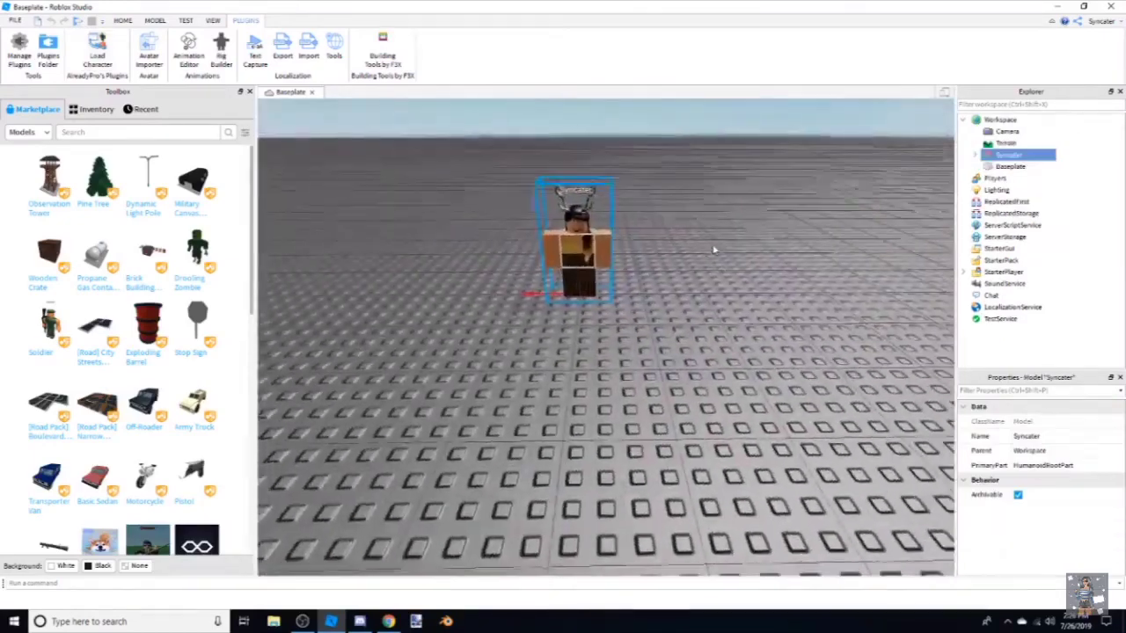
Examine the spawned character from the front, both up close and from a distance.
{"action": "scroll", "coordinate": [715, 250], "scroll_direction": "up", "scroll_amount": 3}
{"action": "right_click_drag", "start_coordinate": [716, 250], "coordinate": [732, 256]}
{"action": "right_click_drag", "start_coordinate": [528, 263], "coordinate": [787, 318]}
{"action": "key", "text": "w"}
{"action": "scroll", "coordinate": [756, 319], "scroll_direction": "down", "scroll_amount": 3}
{"action": "left_click", "coordinate": [788, 317]}
{"action": "scroll", "coordinate": [788, 319], "scroll_direction": "up", "scroll_amount": 5}
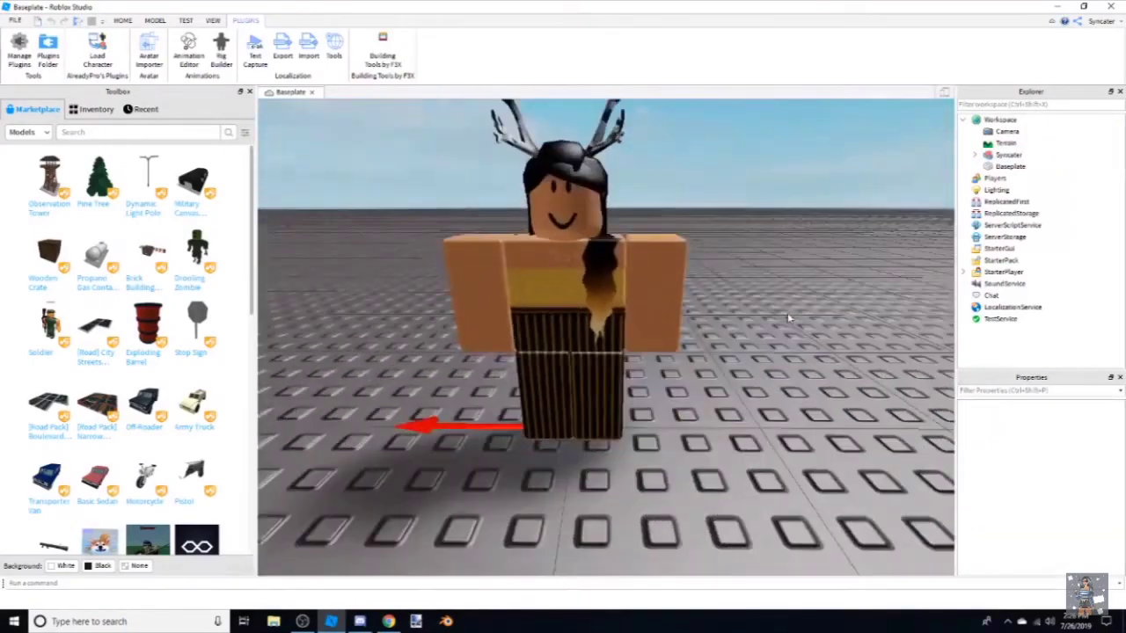
{"action": "scroll", "coordinate": [787, 319], "scroll_direction": "down", "scroll_amount": 5}
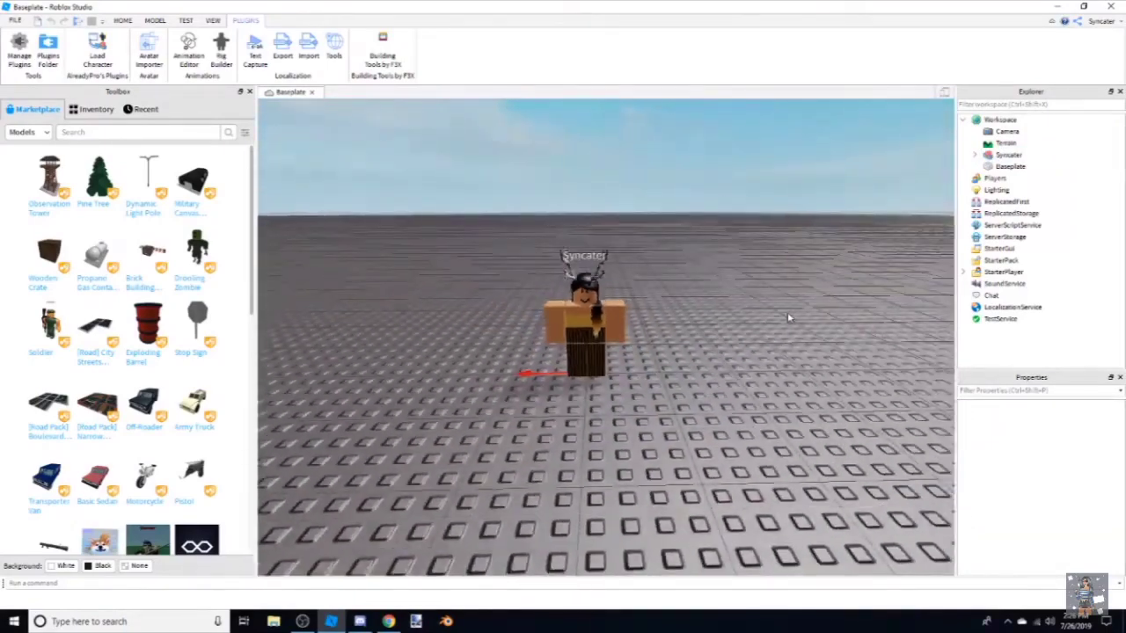
{"action": "scroll", "coordinate": [788, 319], "scroll_direction": "up", "scroll_amount": 3}
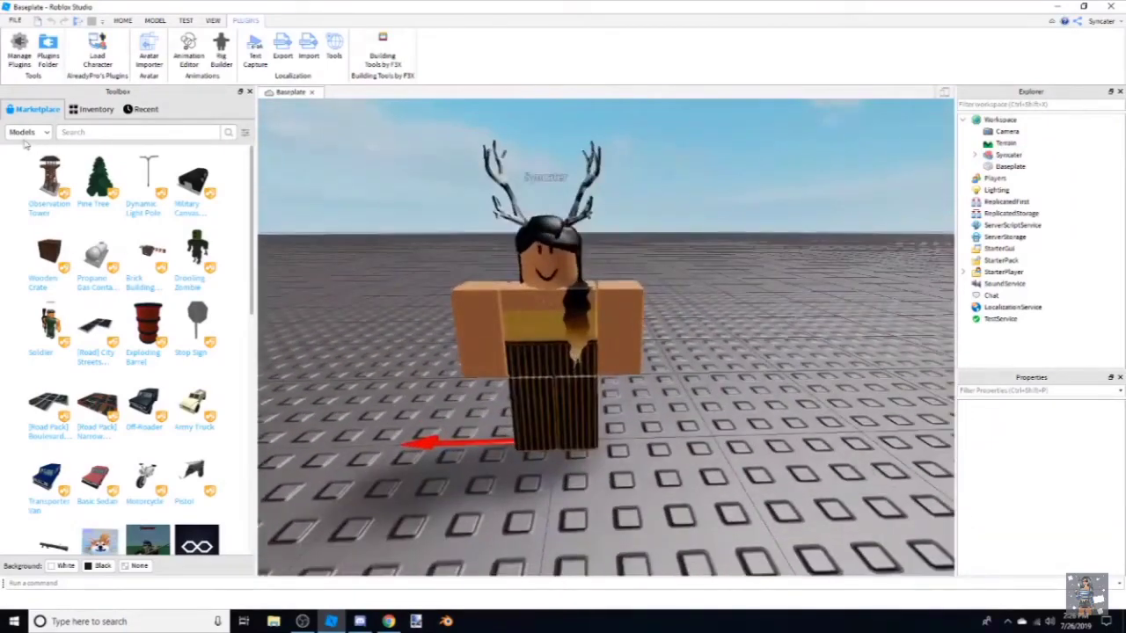
Search the marketplace models for flower.
{"action": "left_click", "coordinate": [98, 132]}
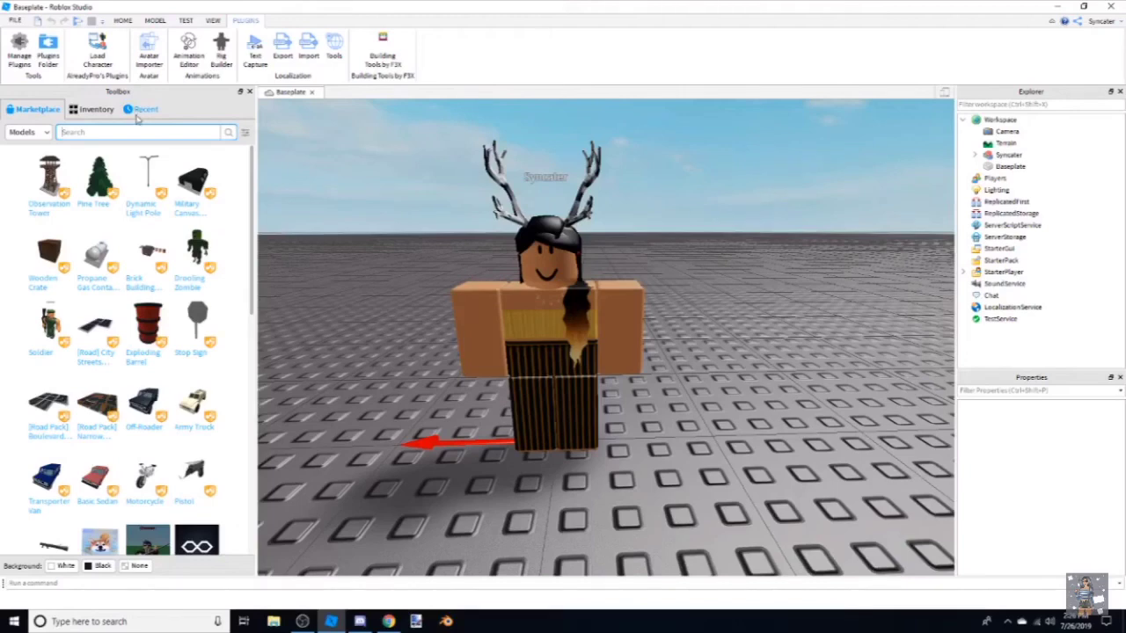
{"action": "type", "text": "fiower"}
{"action": "key", "text": "Return"}
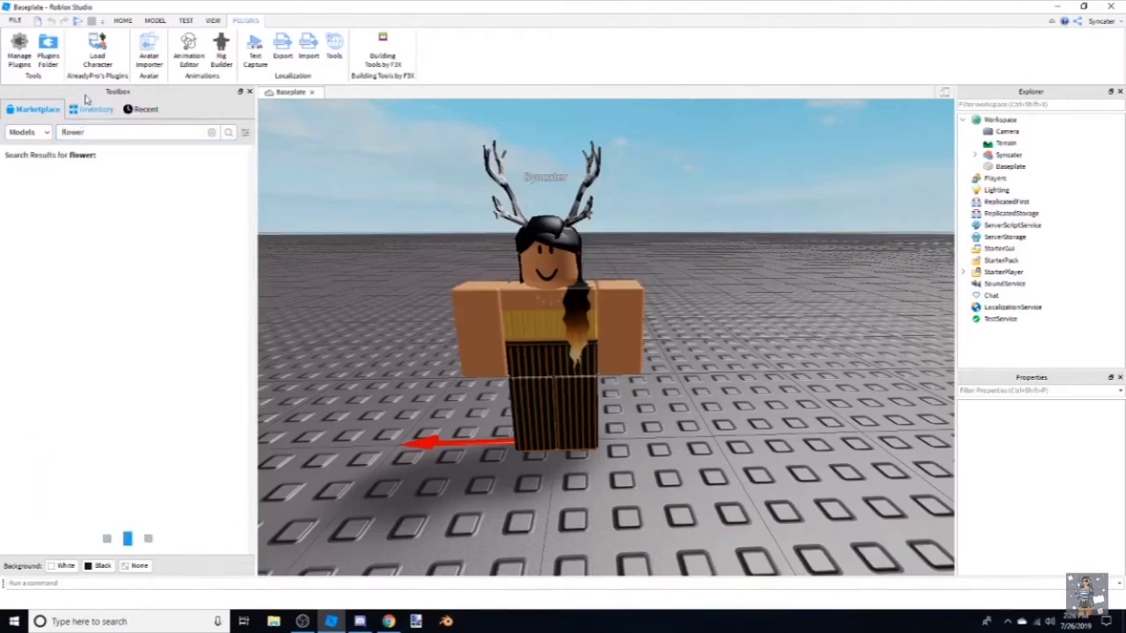
Insert the creme flower model from the search results into the workspace beside the character.
{"action": "right_click_drag", "start_coordinate": [299, 456], "coordinate": [303, 453]}
{"action": "scroll", "coordinate": [302, 453], "scroll_direction": "down", "scroll_amount": 3}
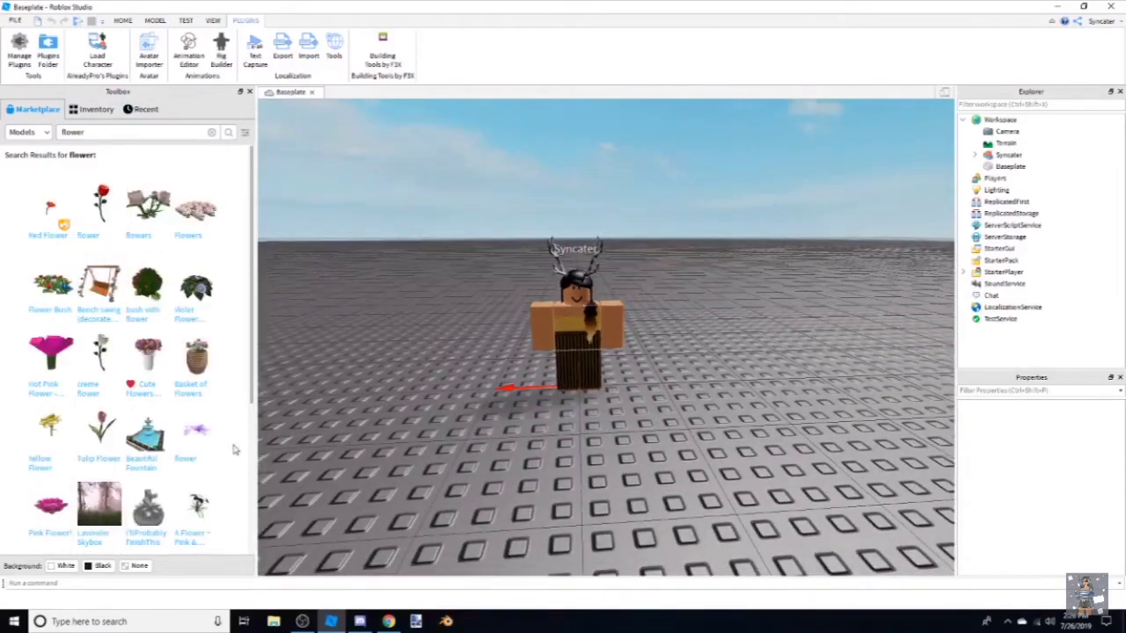
{"action": "scroll", "coordinate": [500, 414], "scroll_direction": "up", "scroll_amount": 5}
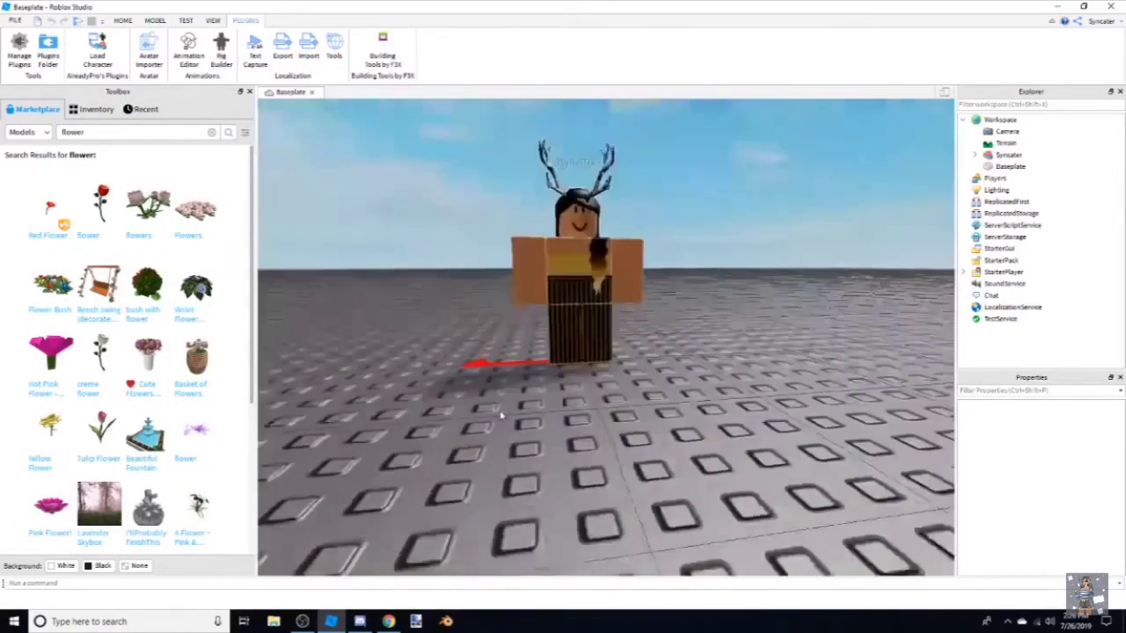
{"action": "scroll", "coordinate": [499, 413], "scroll_direction": "down", "scroll_amount": 5}
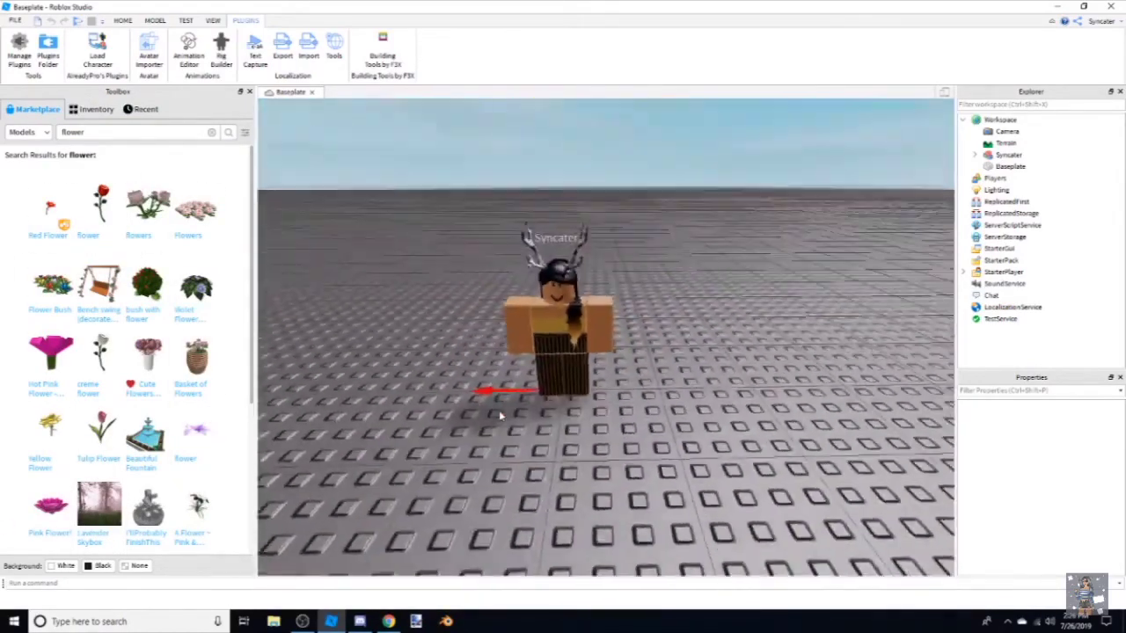
{"action": "right_click_drag", "start_coordinate": [500, 413], "coordinate": [502, 410]}
{"action": "left_click", "coordinate": [106, 387]}
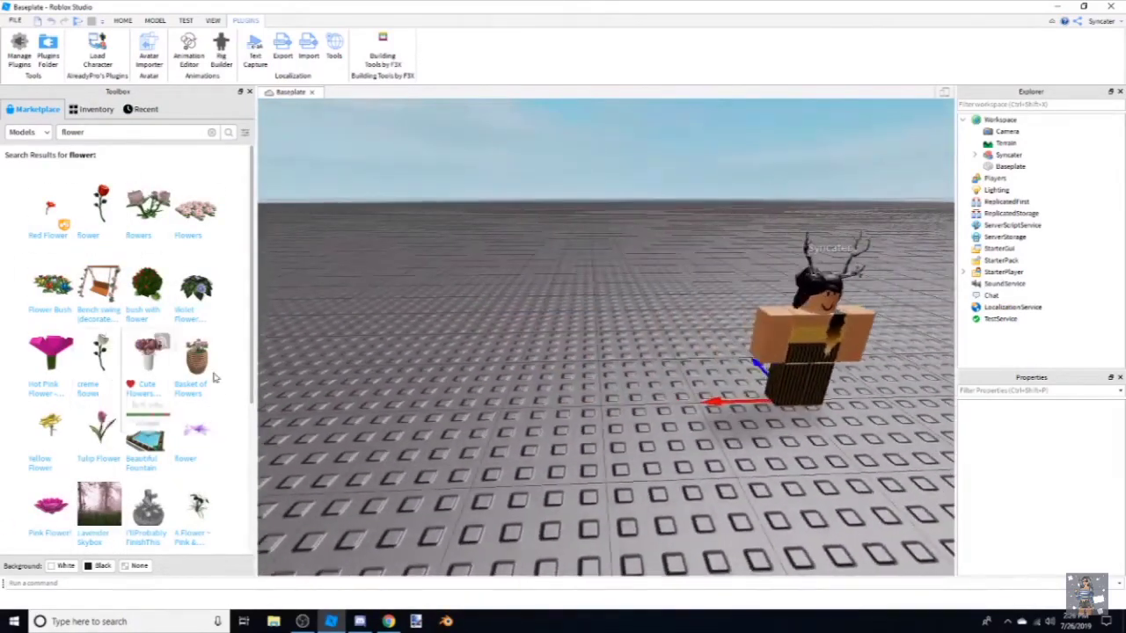
{"action": "right_click_drag", "start_coordinate": [591, 387], "coordinate": [596, 389]}
{"action": "scroll", "coordinate": [596, 385], "scroll_direction": "down", "scroll_amount": 5}
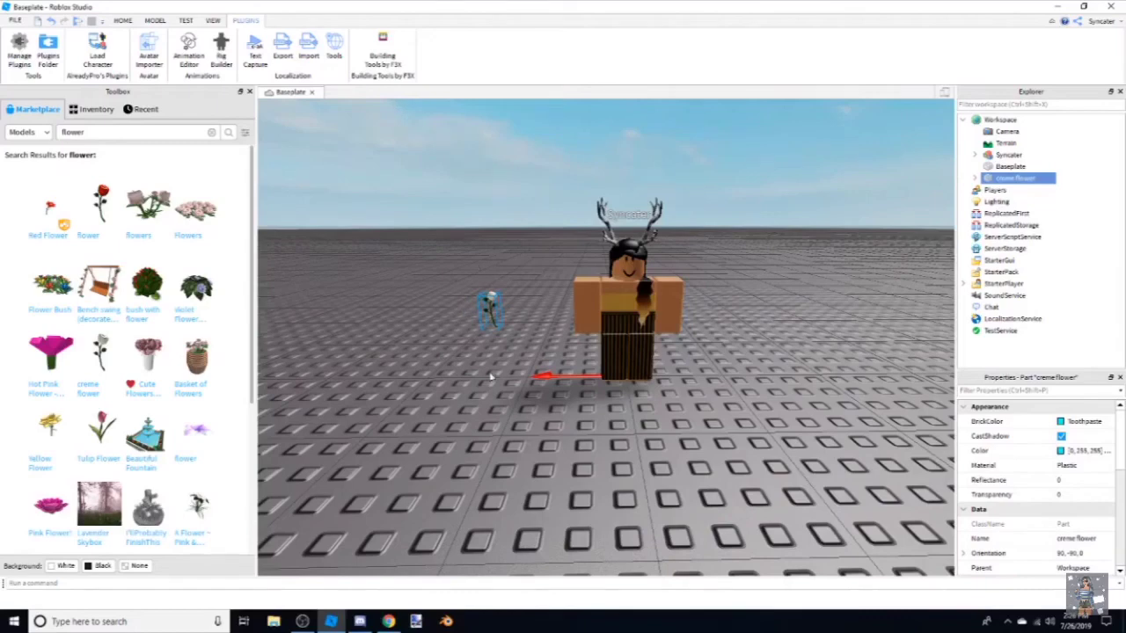
Activate Building Tools by F3X, switch to Studio's own Move tool, and move the creme flower down and closer to the character.
{"action": "left_click", "coordinate": [383, 52]}
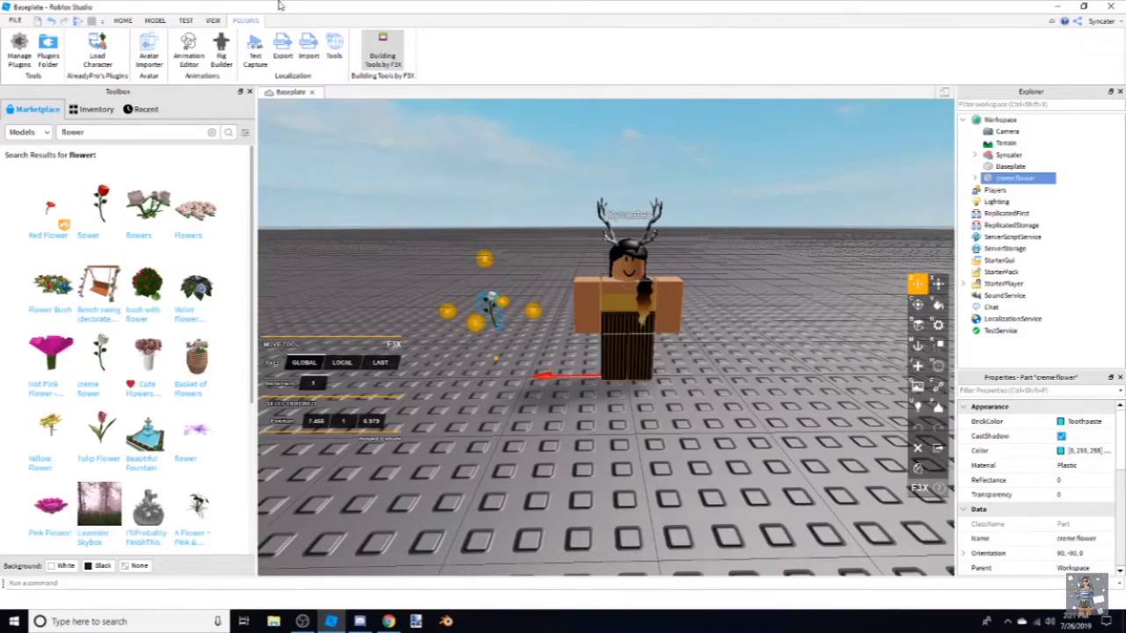
{"action": "left_click", "coordinate": [123, 20]}
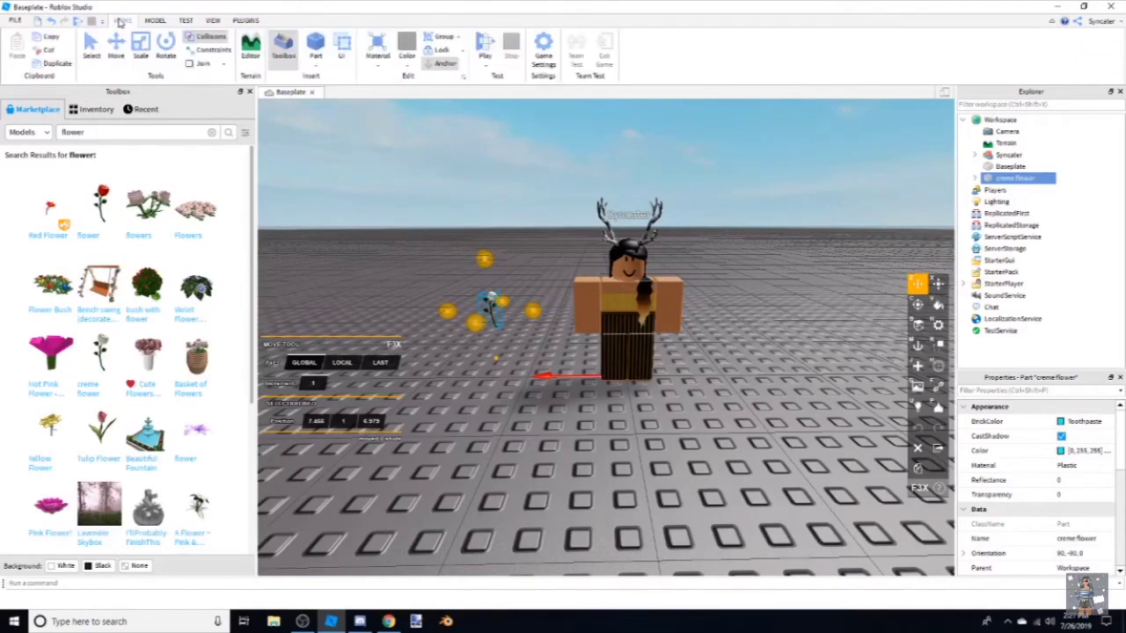
{"action": "left_click", "coordinate": [116, 46]}
{"action": "left_click_drag", "start_coordinate": [471, 326], "coordinate": [379, 408]}
{"action": "left_click_drag", "start_coordinate": [503, 365], "coordinate": [623, 366]}
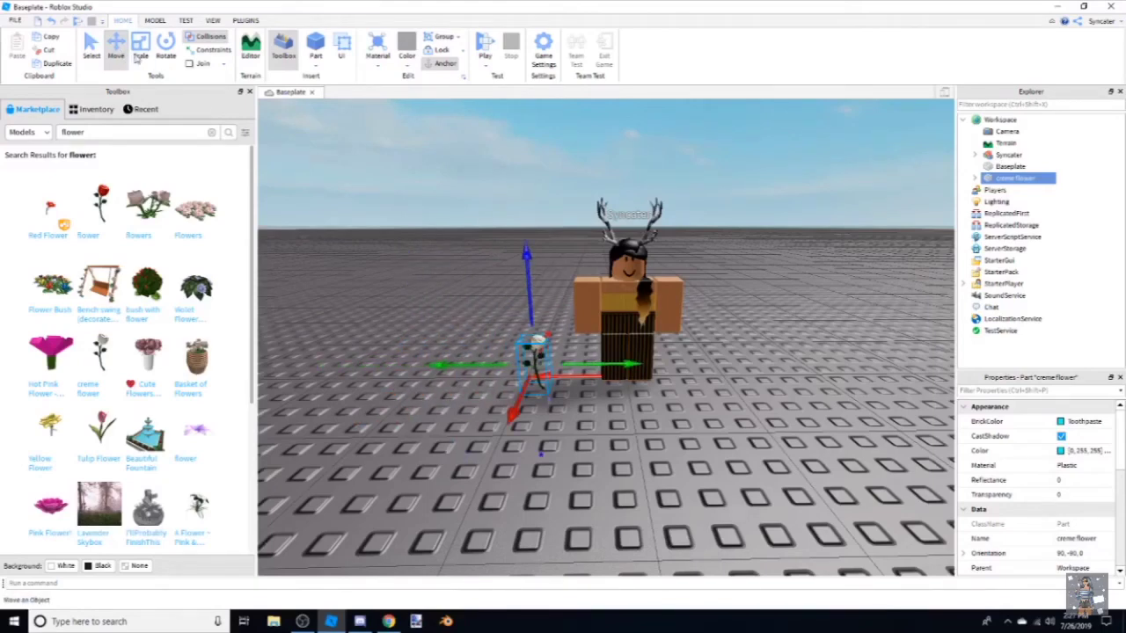
Delete the creme flower from the workspace.
{"action": "left_click", "coordinate": [245, 20]}
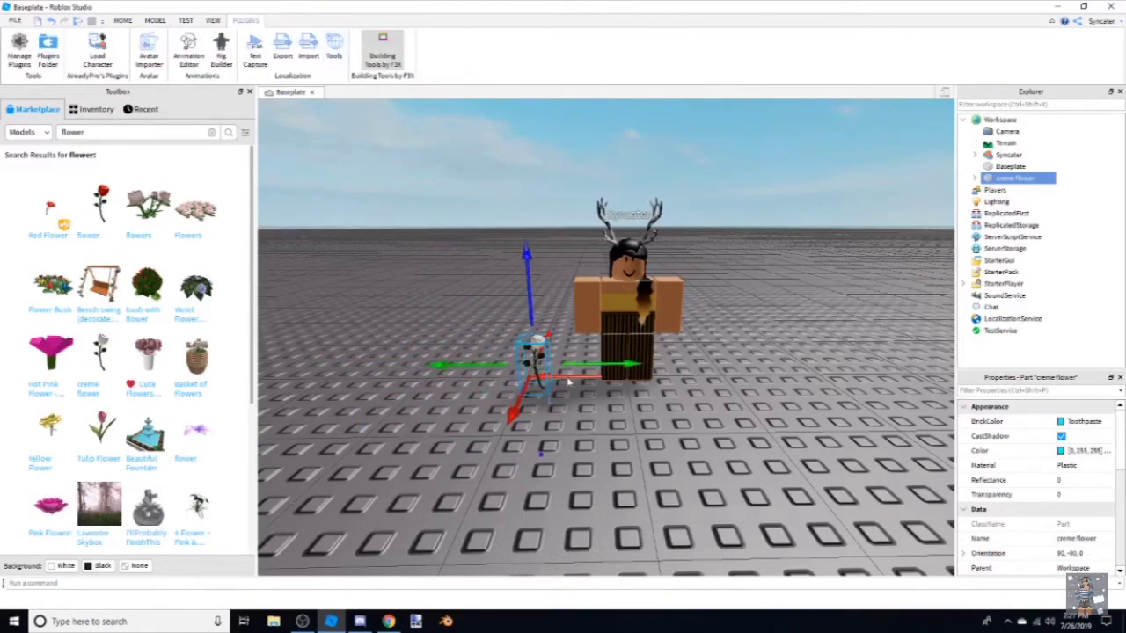
{"action": "key", "text": "Delete"}
{"action": "right_click_drag", "start_coordinate": [704, 424], "coordinate": [717, 399]}
{"action": "scroll", "coordinate": [749, 312], "scroll_direction": "down", "scroll_amount": 4}
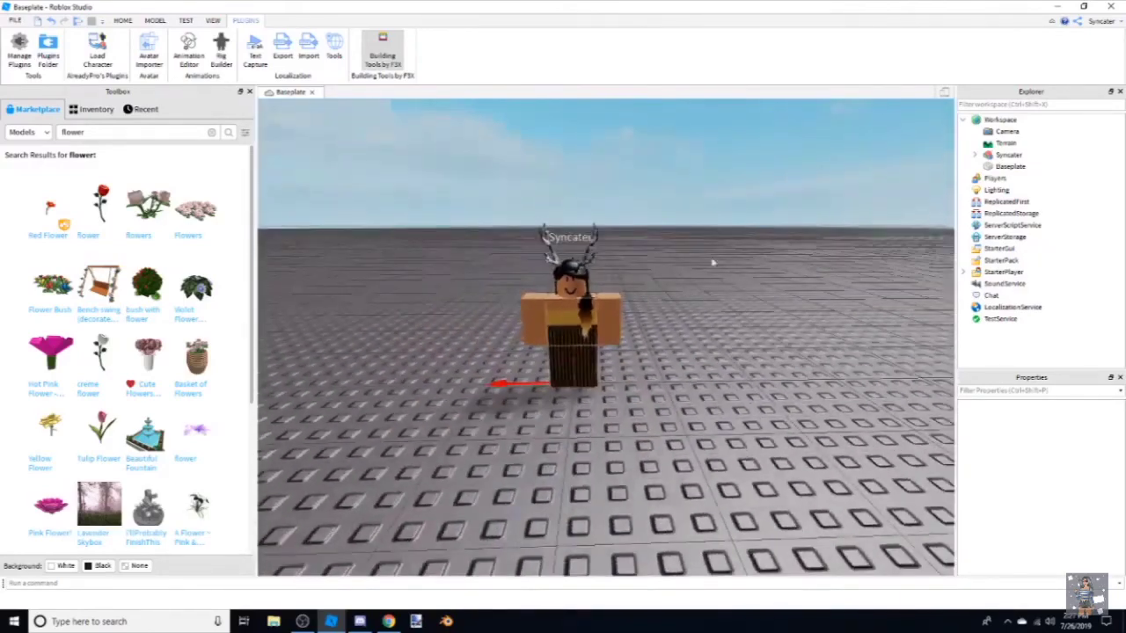
{"action": "scroll", "coordinate": [731, 261], "scroll_direction": "up", "scroll_amount": 5}
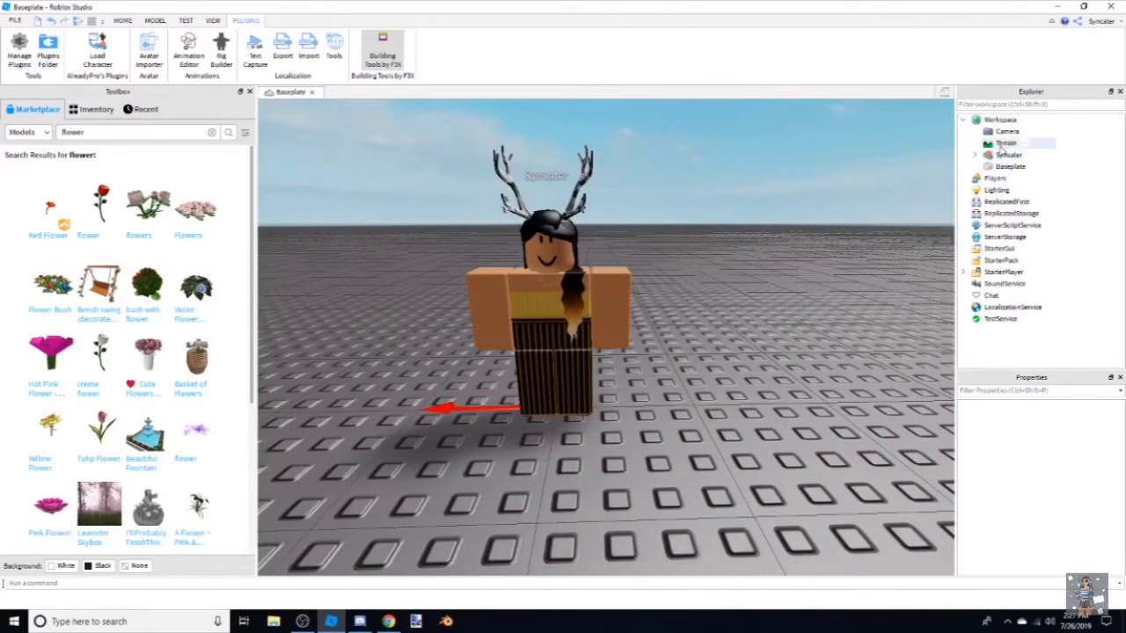
Select the character model in the workspace tree and open the Export Selection dialog for it.
{"action": "right_click", "coordinate": [1000, 148]}
{"action": "right_click", "coordinate": [918, 201]}
{"action": "right_click", "coordinate": [1018, 156]}
{"action": "right_click", "coordinate": [1019, 155]}
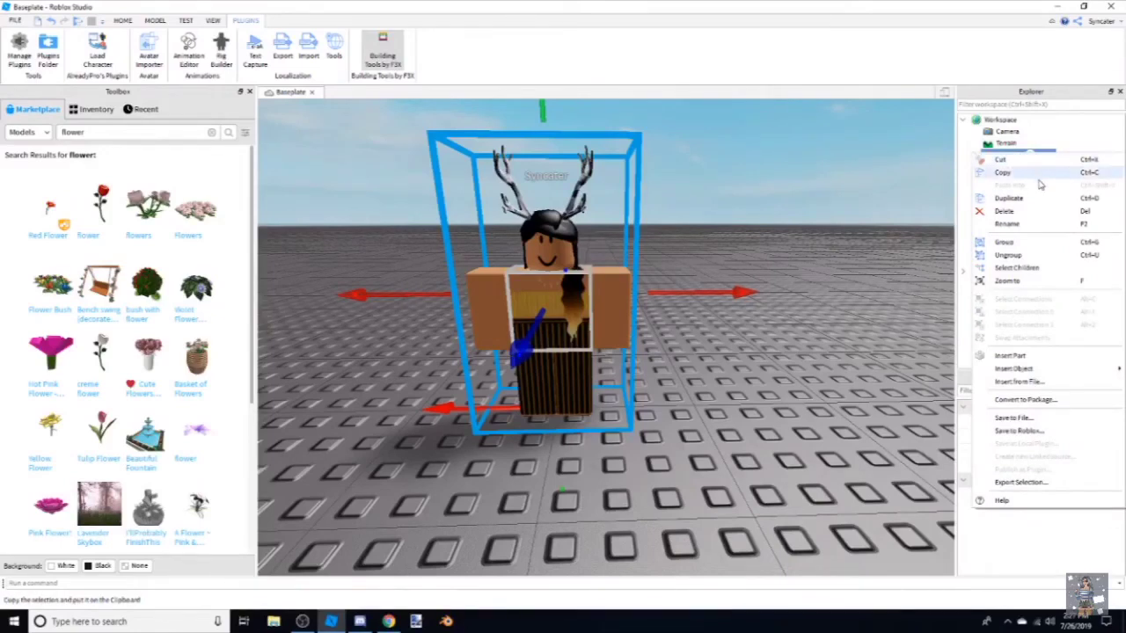
{"action": "left_click", "coordinate": [1030, 484]}
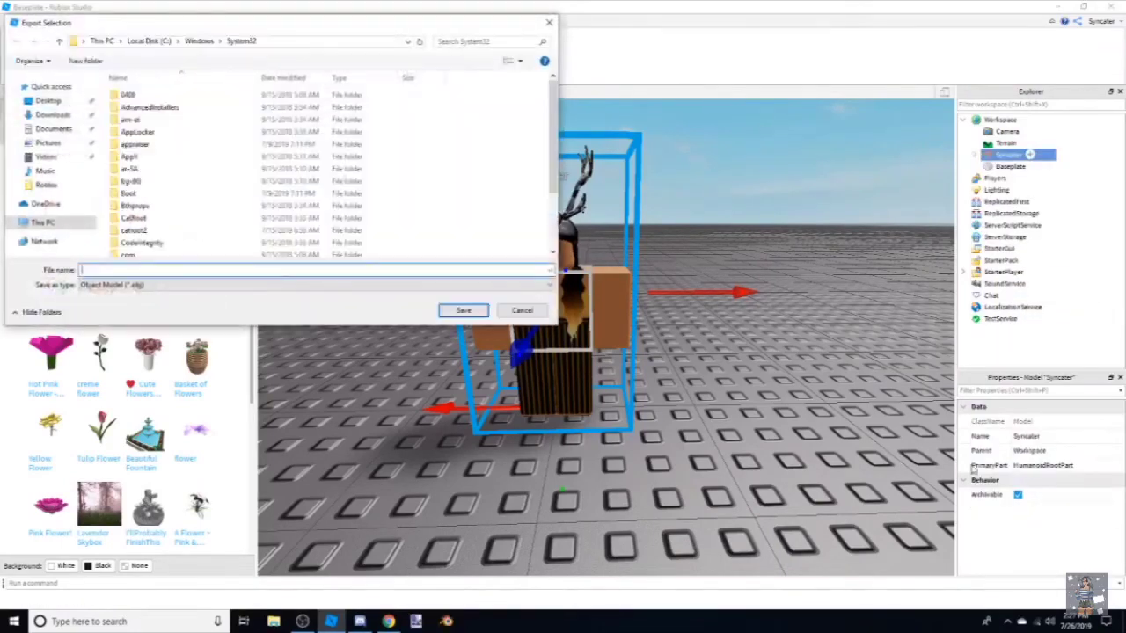
Export the selected character as an OBJ file to the Desktop, overwriting the existing grass file.
{"action": "left_click", "coordinate": [51, 129]}
{"action": "left_click", "coordinate": [51, 114]}
{"action": "left_click", "coordinate": [49, 142]}
{"action": "left_click", "coordinate": [53, 129]}
{"action": "left_click", "coordinate": [46, 185]}
{"action": "left_click", "coordinate": [46, 156]}
{"action": "left_click", "coordinate": [48, 142]}
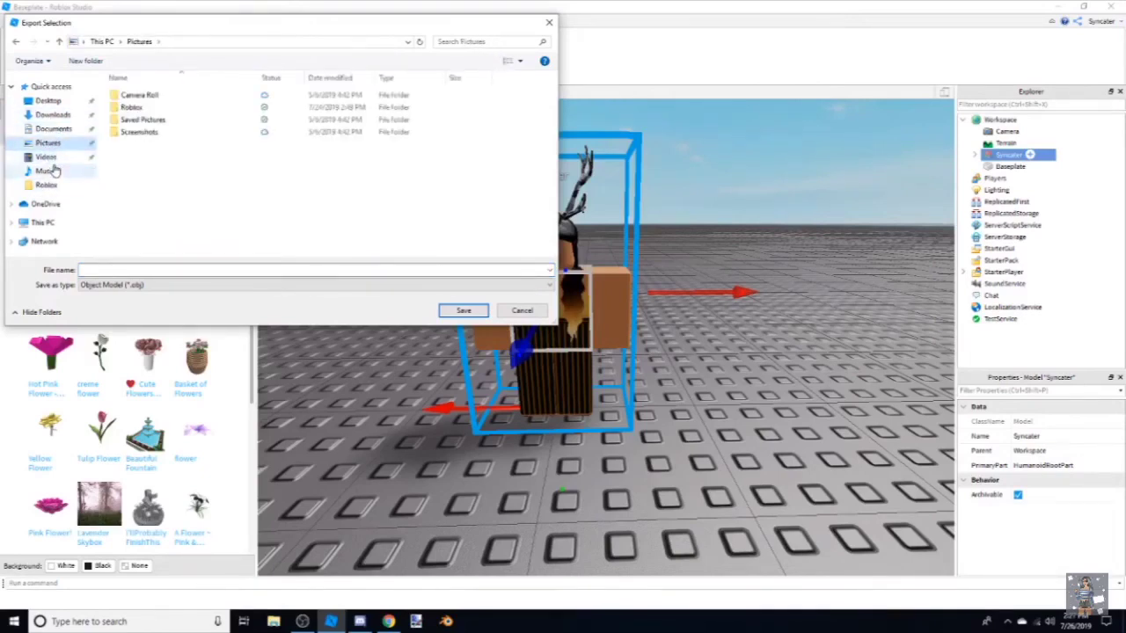
{"action": "left_click", "coordinate": [45, 170]}
{"action": "left_click", "coordinate": [45, 156]}
{"action": "left_click", "coordinate": [46, 99]}
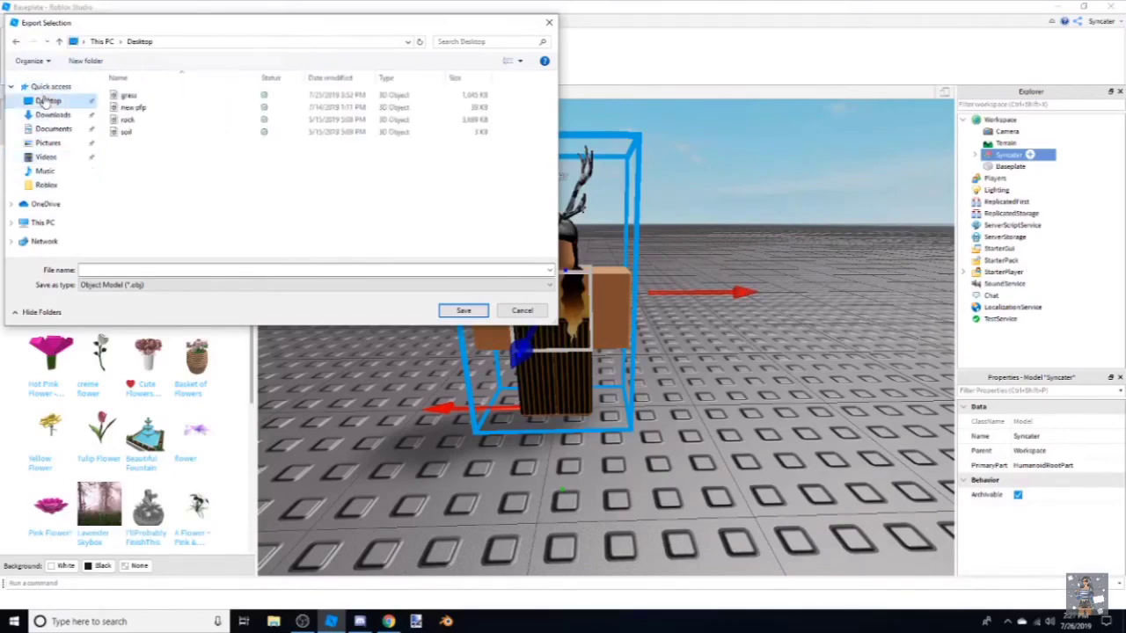
{"action": "left_click", "coordinate": [145, 96]}
{"action": "left_click", "coordinate": [466, 312]}
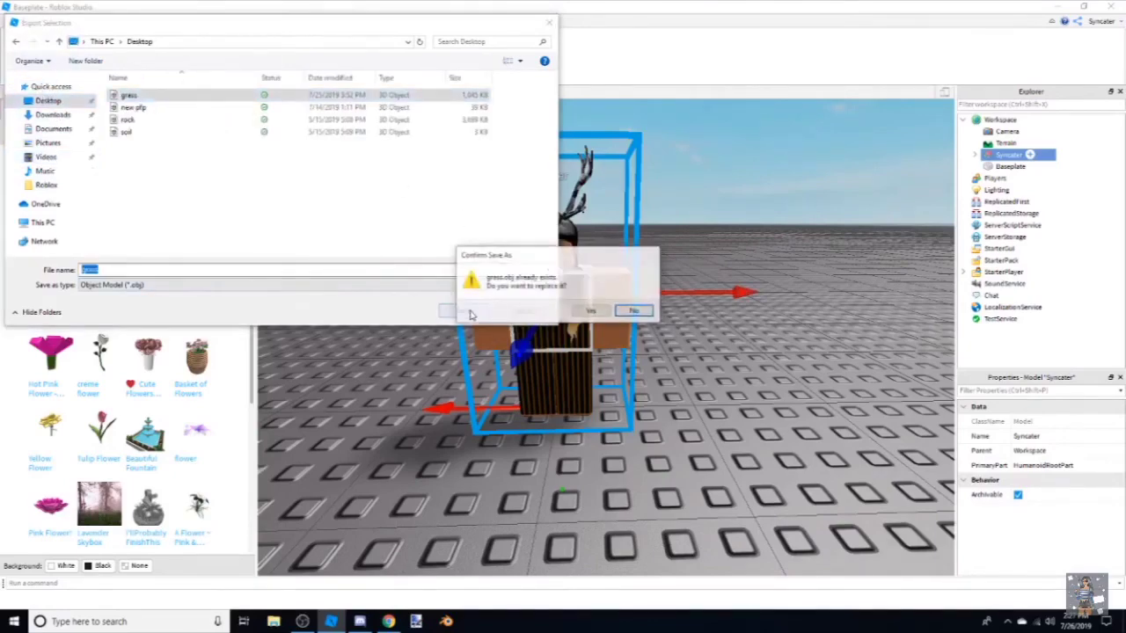
{"action": "left_click", "coordinate": [584, 311]}
{"action": "scroll", "coordinate": [679, 387], "scroll_direction": "down", "scroll_amount": 10}
{"action": "scroll", "coordinate": [755, 387], "scroll_direction": "up", "scroll_amount": 10}
{"action": "scroll", "coordinate": [694, 396], "scroll_direction": "down", "scroll_amount": 10}
{"action": "scroll", "coordinate": [704, 398], "scroll_direction": "up", "scroll_amount": 5}
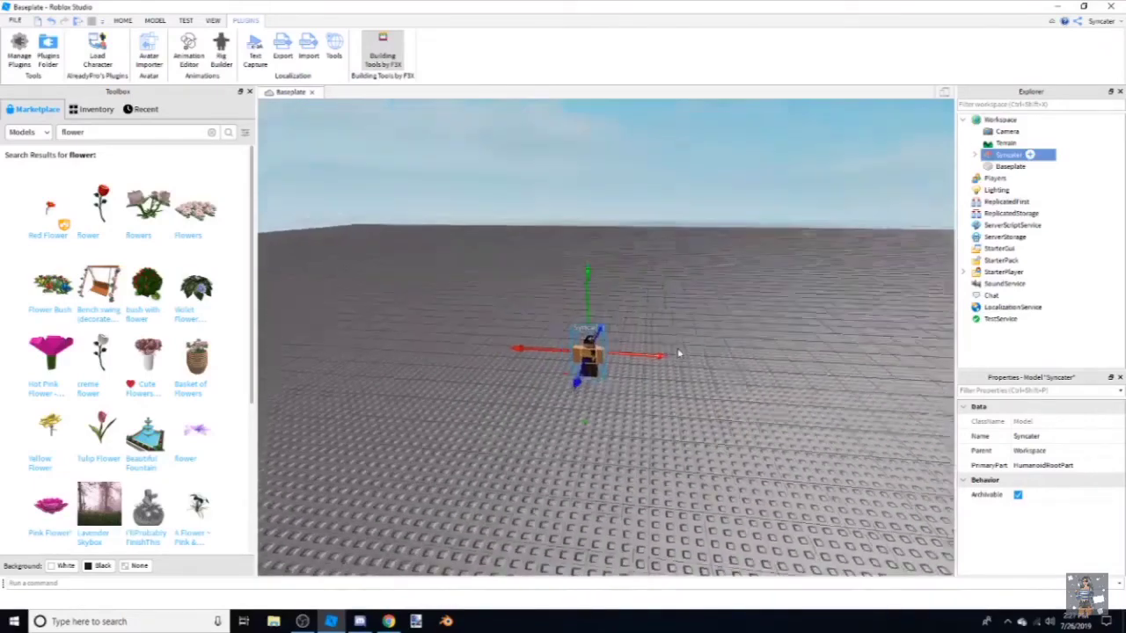
{"action": "left_click", "coordinate": [653, 431]}
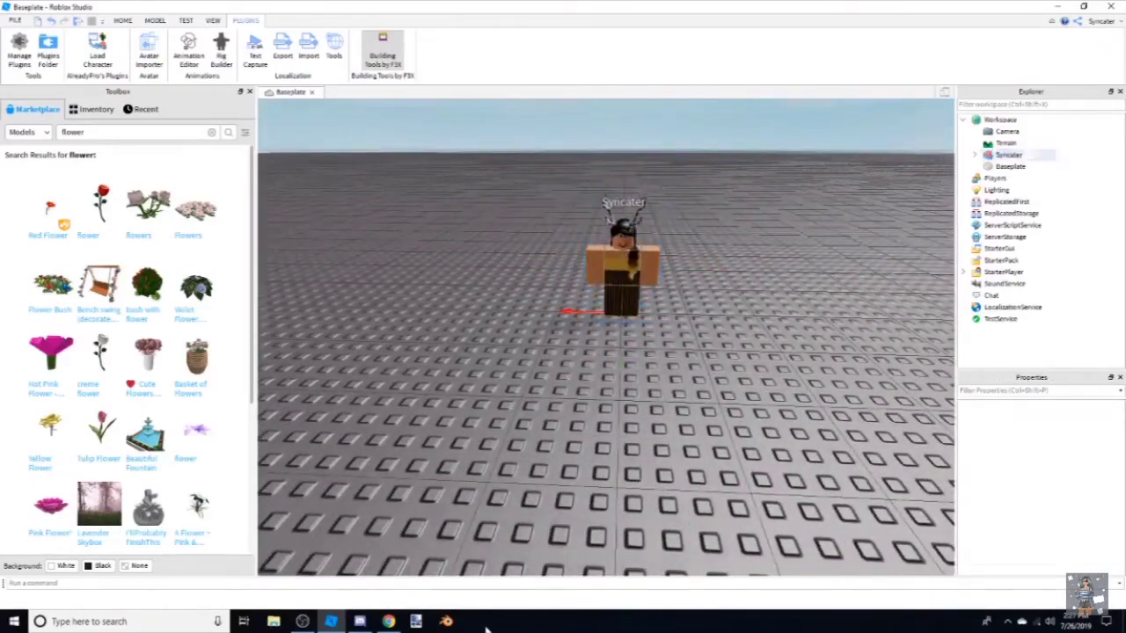
Switch to Blender and delete the default cube from the scene.
{"action": "left_click", "coordinate": [446, 621]}
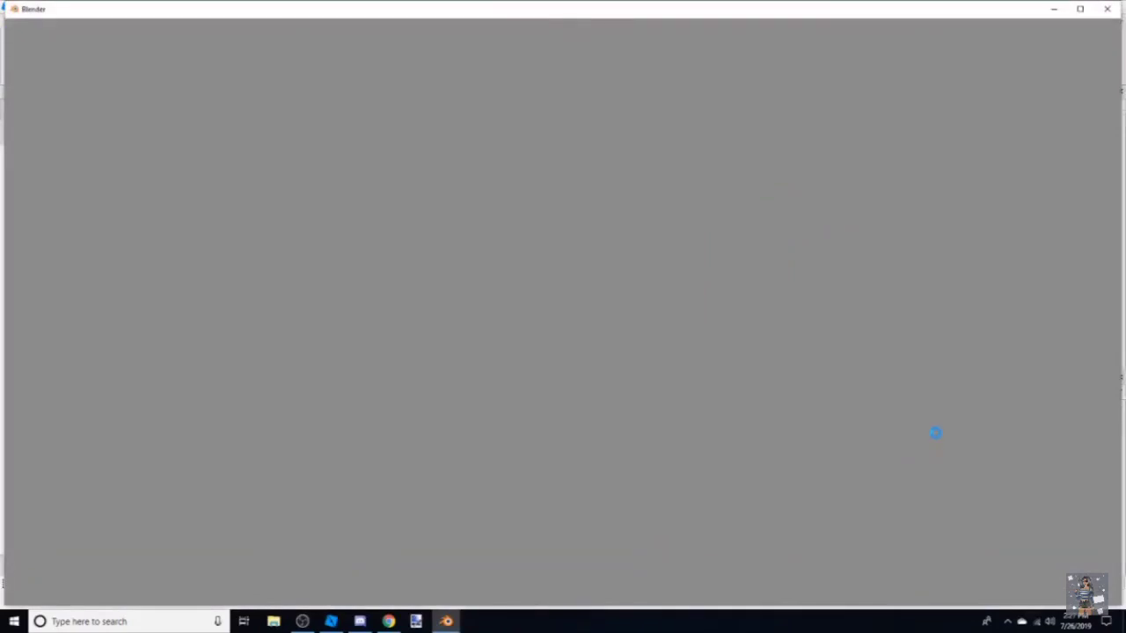
{"action": "key", "text": "Delete"}
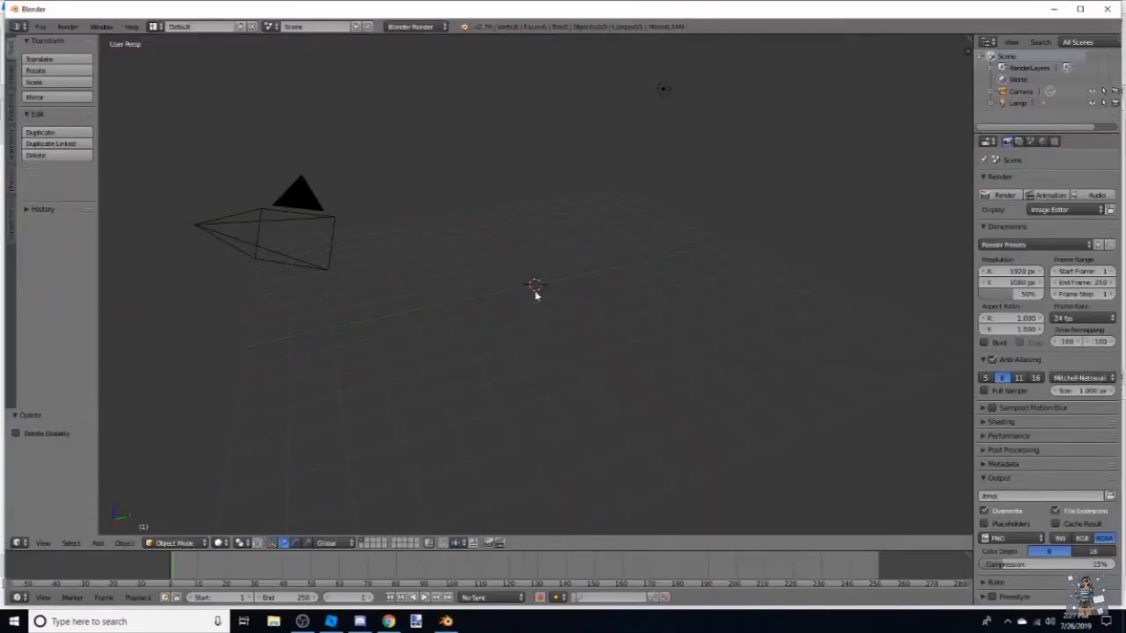
{"action": "key", "text": "shift+f"}
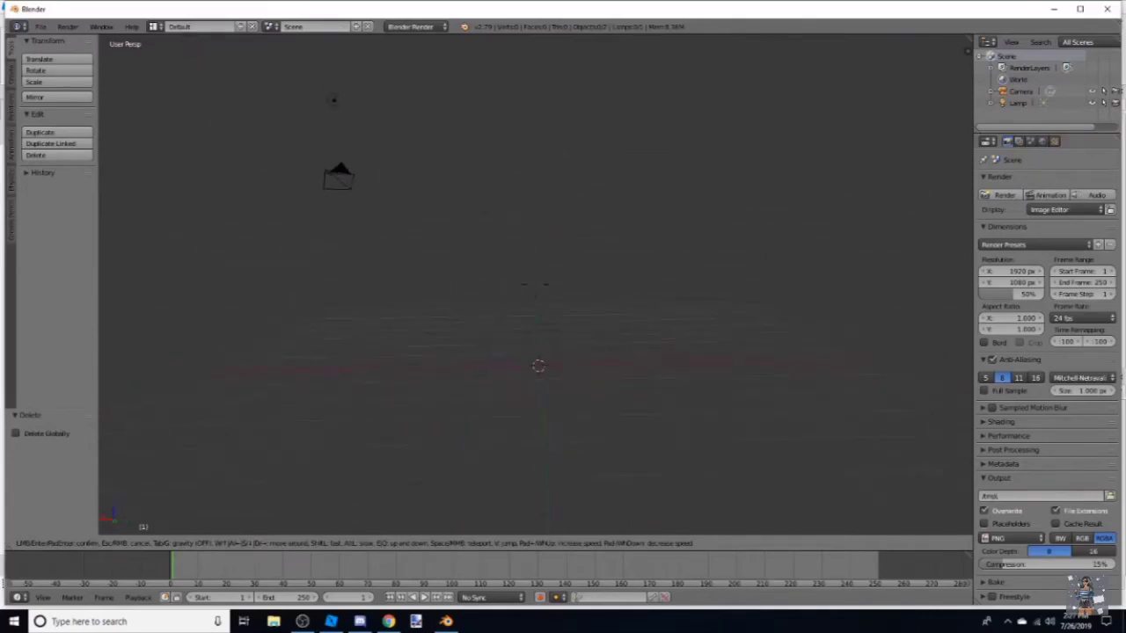
{"action": "left_click", "coordinate": [537, 289]}
Import grass.obj from the Desktop into the scene as a Wavefront file and delete the imported character.
{"action": "left_click", "coordinate": [40, 26]}
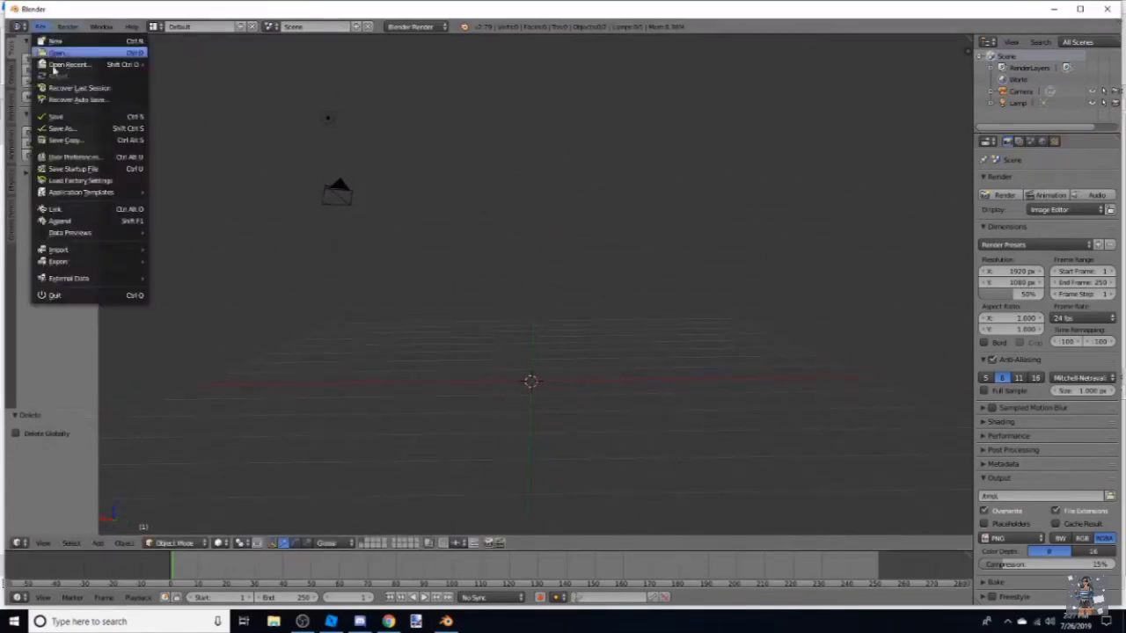
{"action": "mouse_move", "coordinate": [95, 251]}
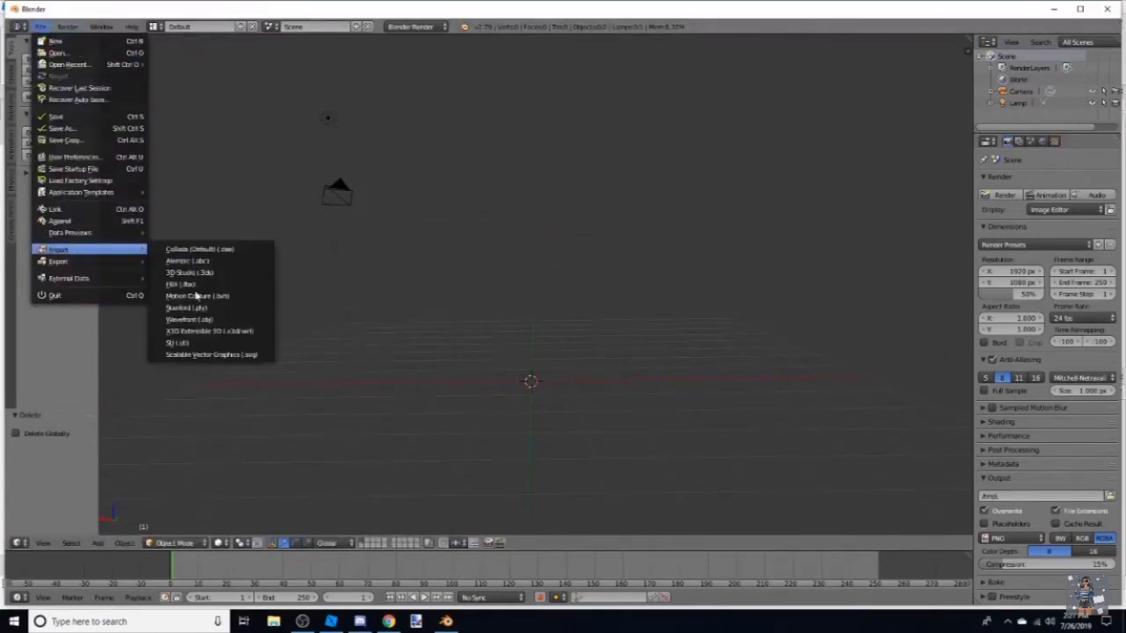
{"action": "left_click", "coordinate": [198, 320]}
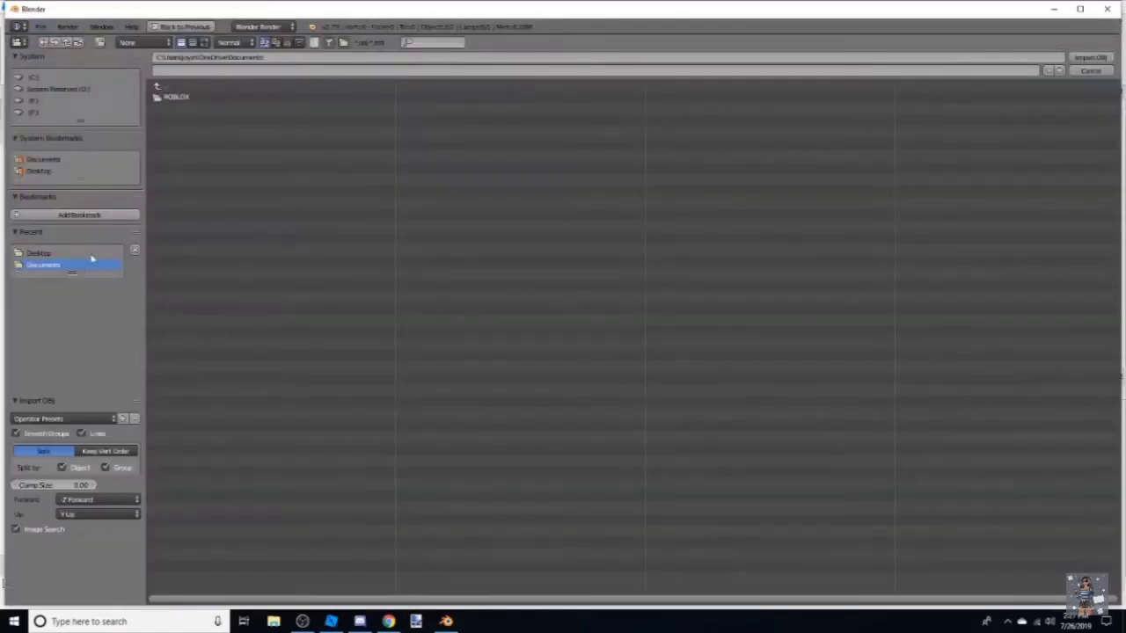
{"action": "left_click", "coordinate": [40, 253]}
{"action": "left_click", "coordinate": [187, 109]}
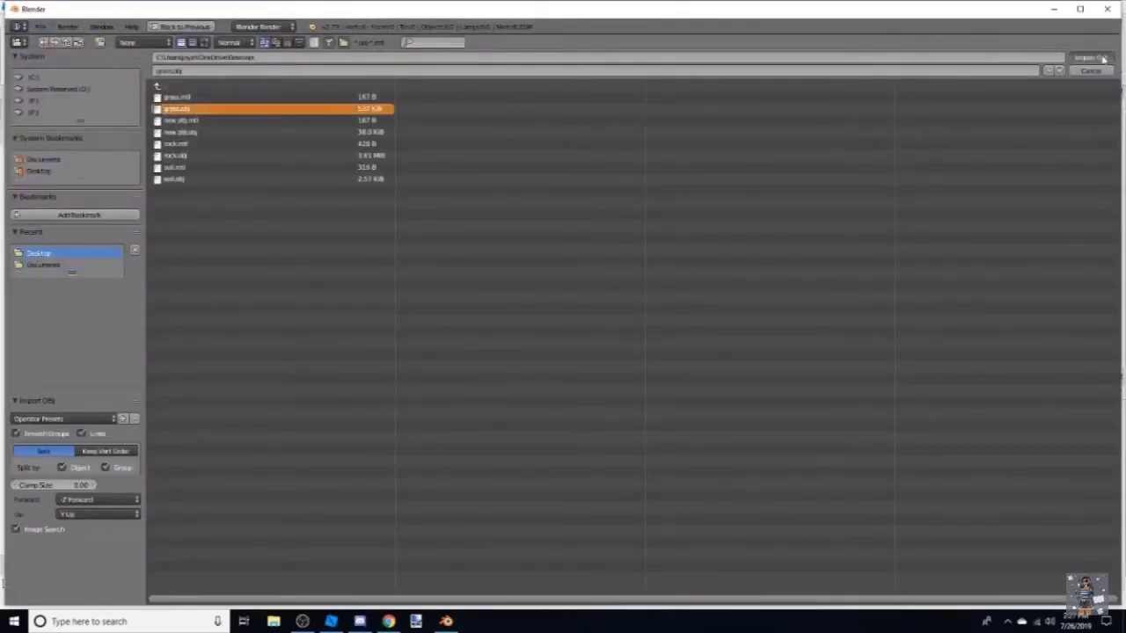
{"action": "left_click", "coordinate": [1102, 58]}
{"action": "key", "text": "w"}
{"action": "key", "text": "s"}
{"action": "left_click", "coordinate": [545, 384]}
{"action": "left_click", "coordinate": [489, 363]}
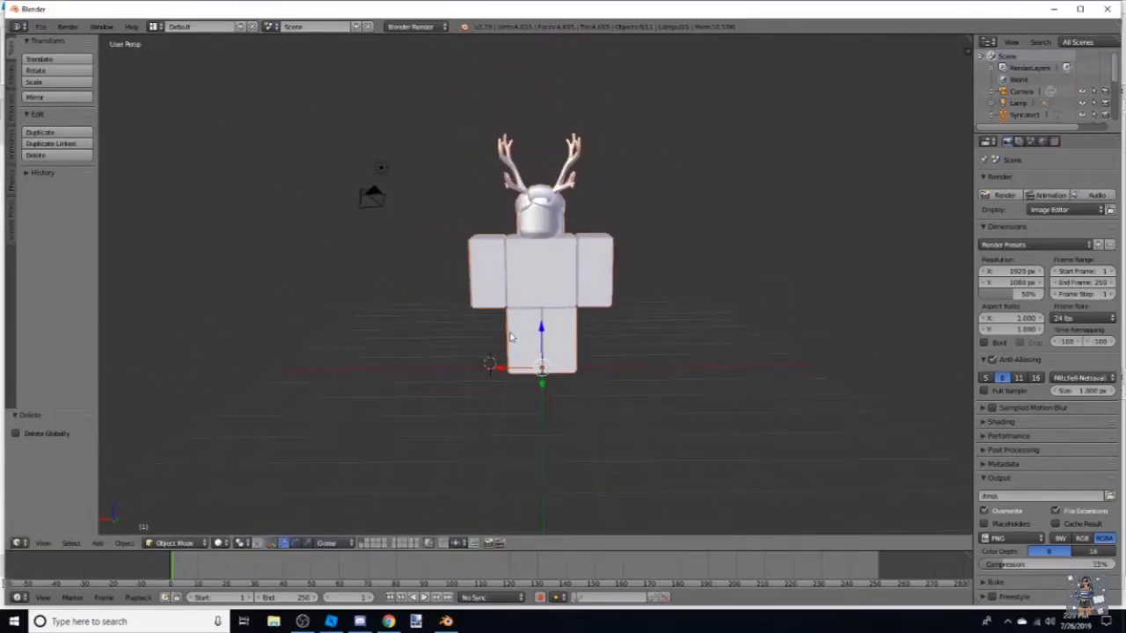
{"action": "key", "text": "Delete"}
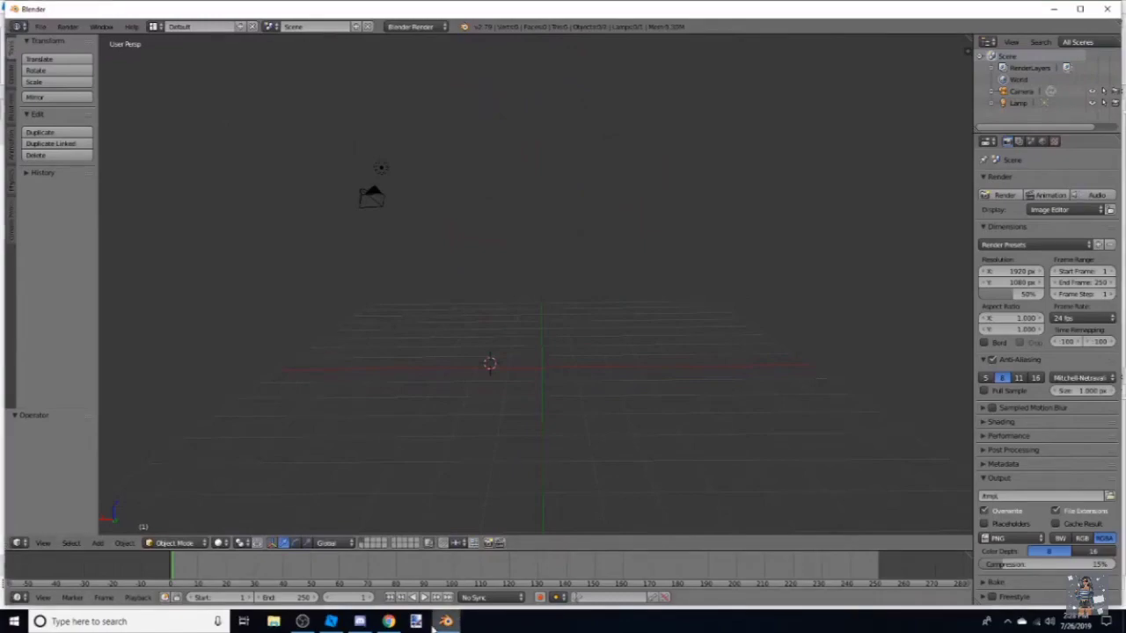
Switch to Roblox Studio and delete the character model from the workspace.
{"action": "left_click", "coordinate": [330, 621]}
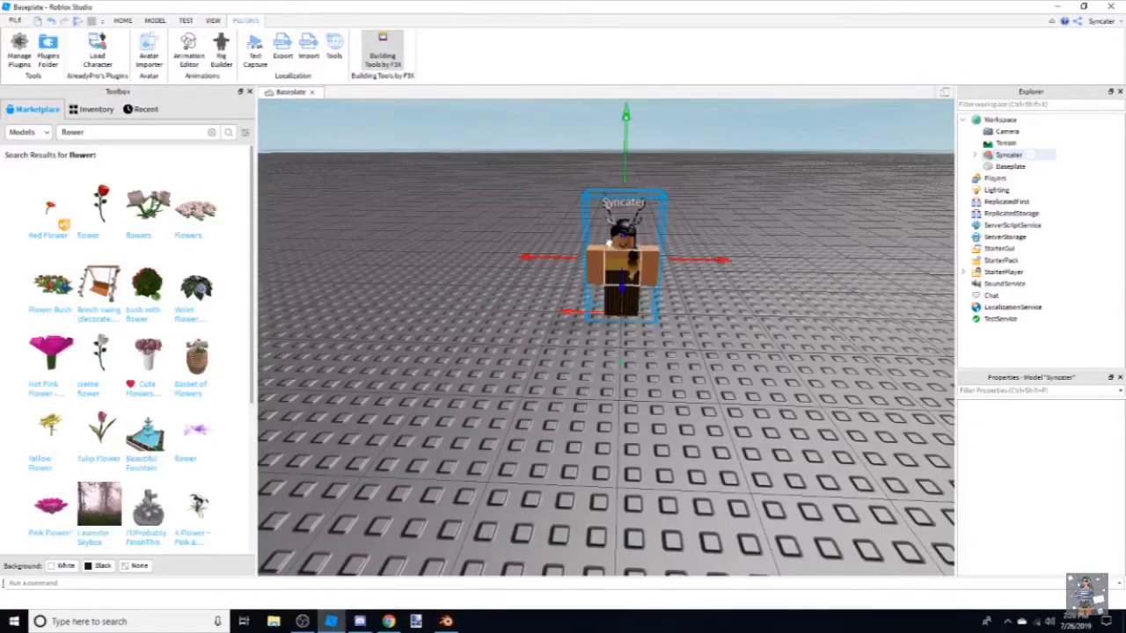
{"action": "key", "text": "Delete"}
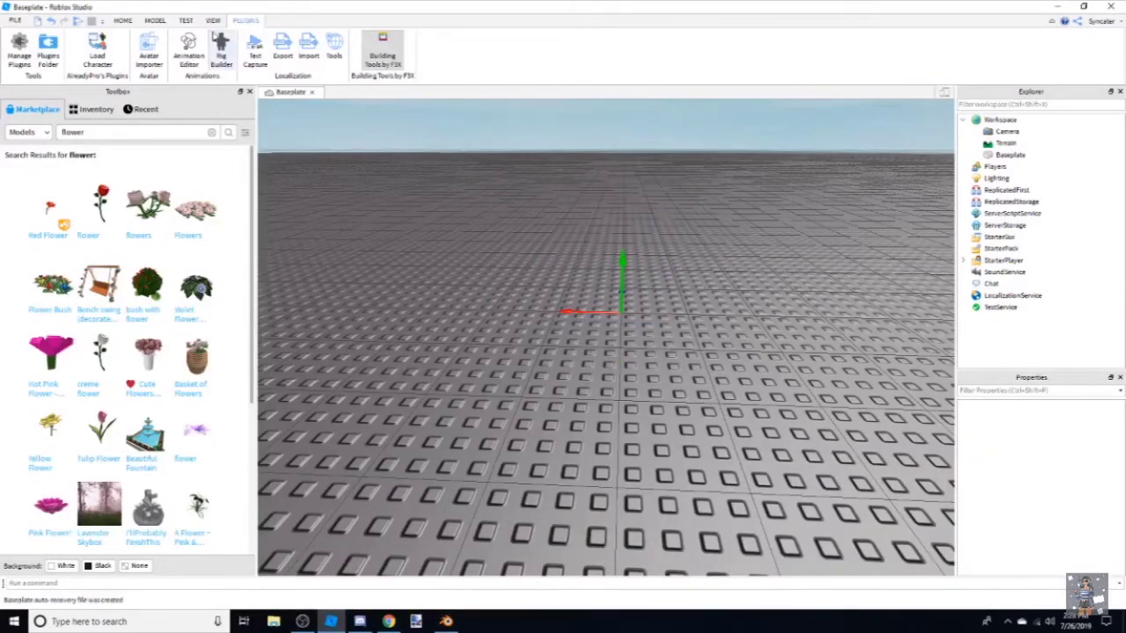
Spawn the avatar as an R6 character at the origin with the Load Character plugin, using the avatar's username.
{"action": "left_click", "coordinate": [213, 19]}
{"action": "right_click_drag", "start_coordinate": [546, 264], "coordinate": [545, 264]}
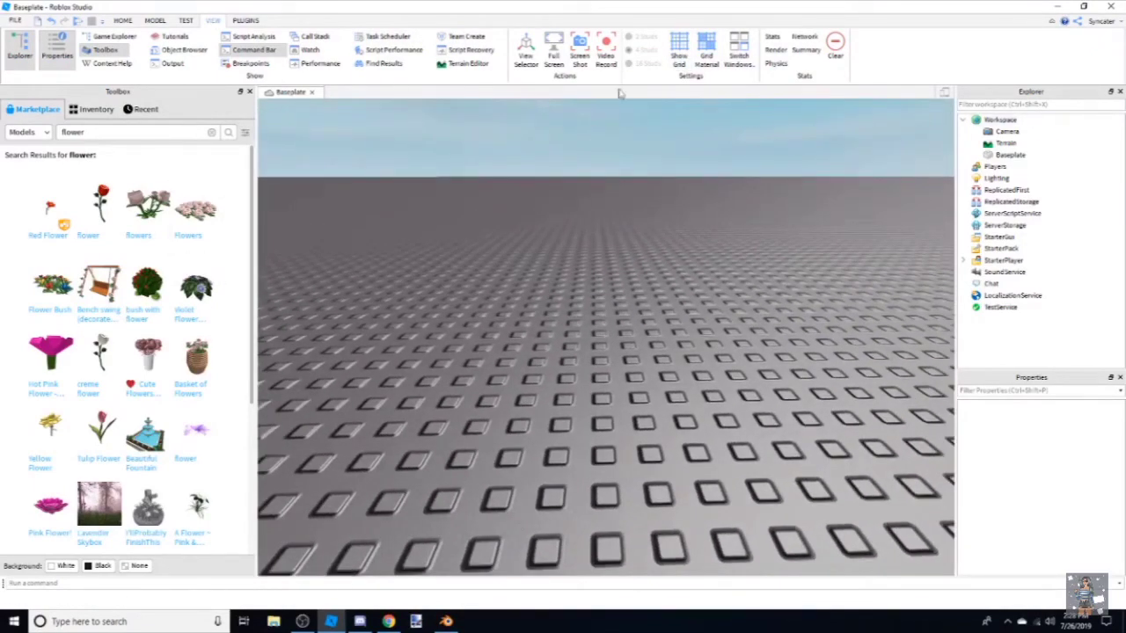
{"action": "left_click", "coordinate": [186, 19]}
{"action": "left_click", "coordinate": [246, 19]}
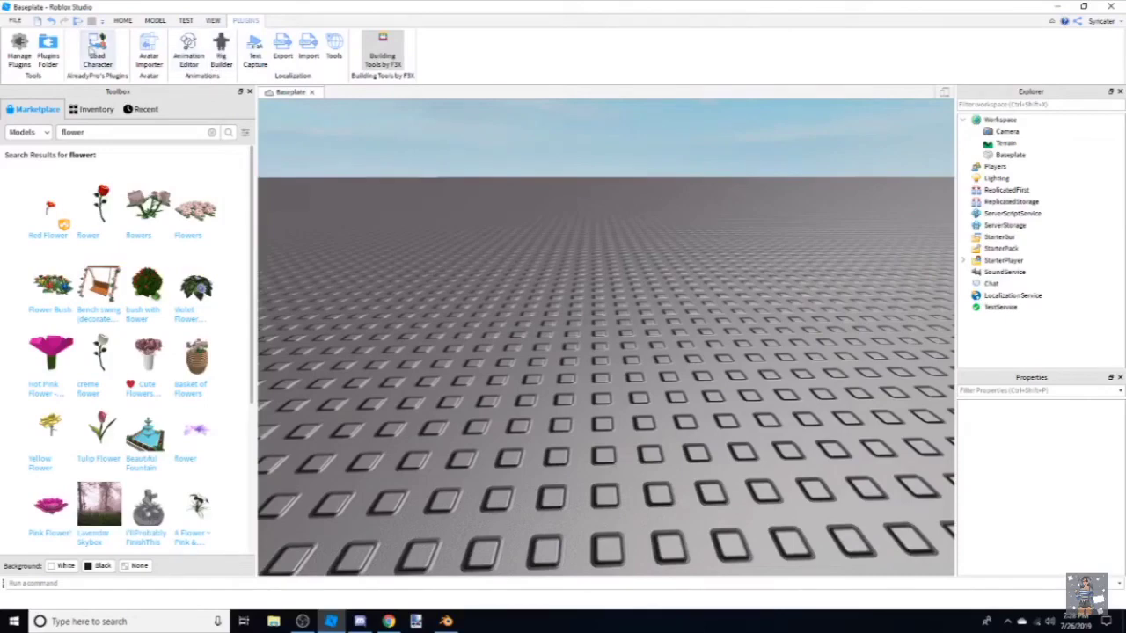
{"action": "left_click", "coordinate": [96, 51]}
{"action": "key", "text": "BackSpace"}
{"action": "key", "text": "BackSpace"}
{"action": "key", "text": "BackSpace"}
{"action": "key", "text": "BackSpace"}
{"action": "key", "text": "BackSpace"}
{"action": "key", "text": "BackSpace"}
{"action": "key", "text": "BackSpace"}
{"action": "key", "text": "BackSpace"}
{"action": "key", "text": "BackSpace"}
{"action": "key", "text": "BackSpace"}
{"action": "type", "text": "syncater"}
{"action": "left_click", "coordinate": [445, 420]}
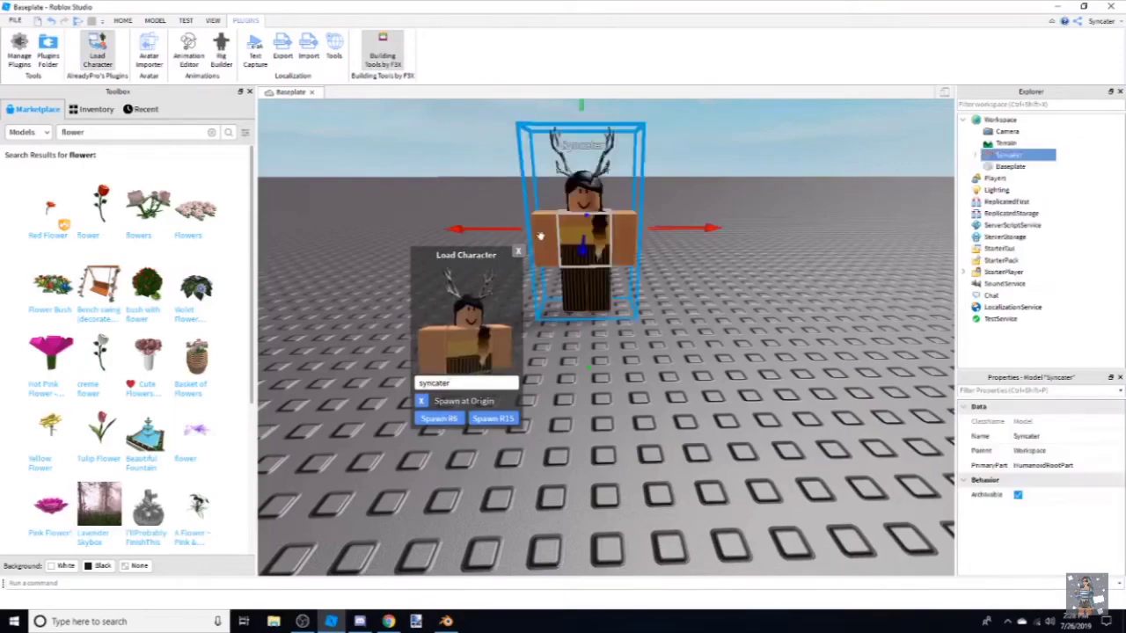
{"action": "left_click", "coordinate": [519, 252]}
Delete the newly spawned character from the workspace.
{"action": "scroll", "coordinate": [637, 295], "scroll_direction": "down", "scroll_amount": 2}
{"action": "key", "text": "Delete"}
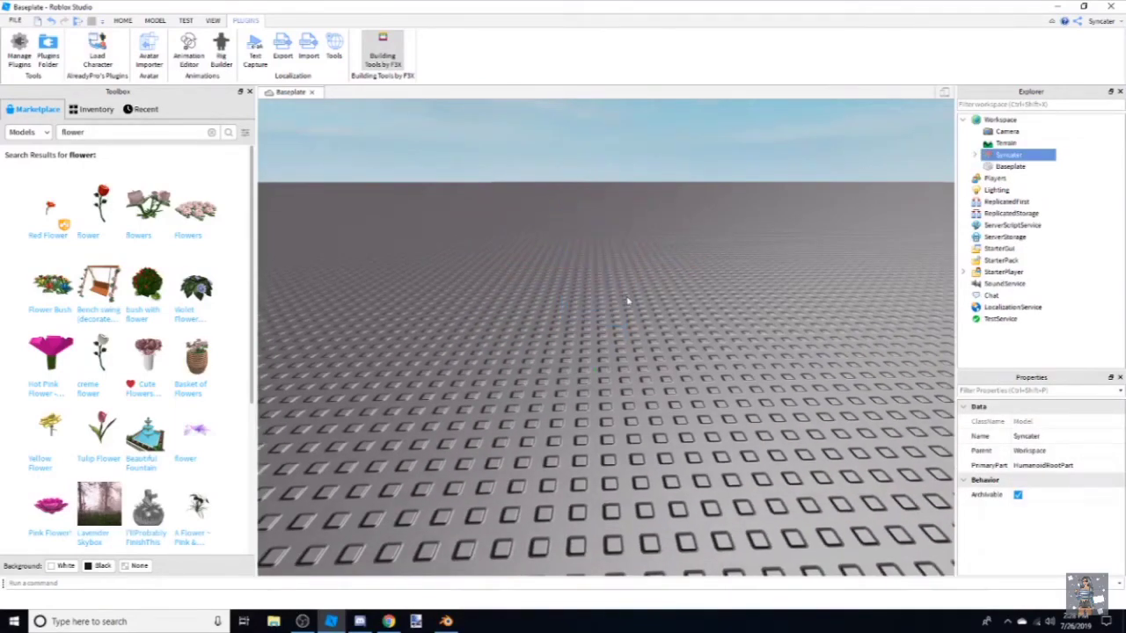
{"action": "scroll", "coordinate": [656, 377], "scroll_direction": "up", "scroll_amount": 5}
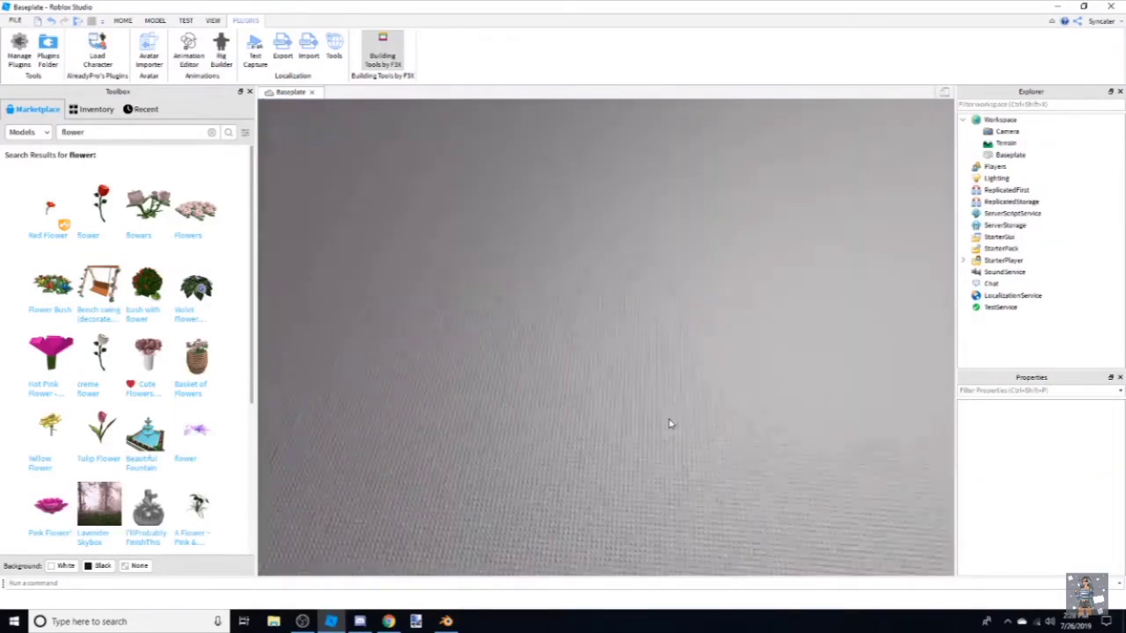
{"action": "right_click_drag", "start_coordinate": [669, 424], "coordinate": [676, 390]}
{"action": "key", "text": "w"}
{"action": "key", "text": "s"}
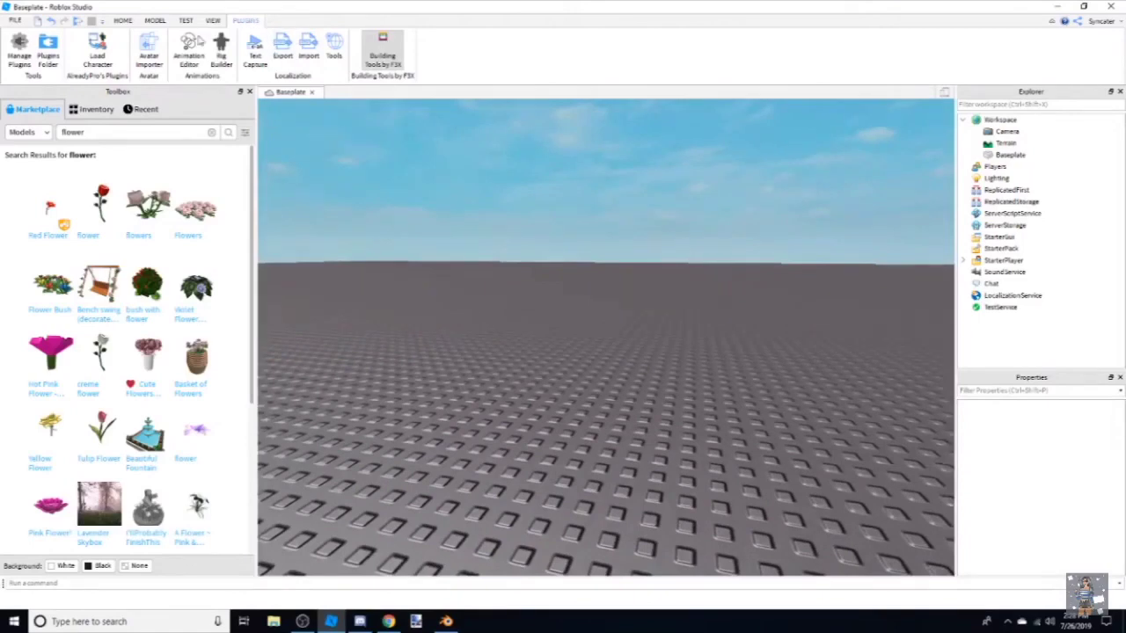
Load the avatar again by its username with the Load Character plugin as an R6 rig.
{"action": "left_click", "coordinate": [97, 52]}
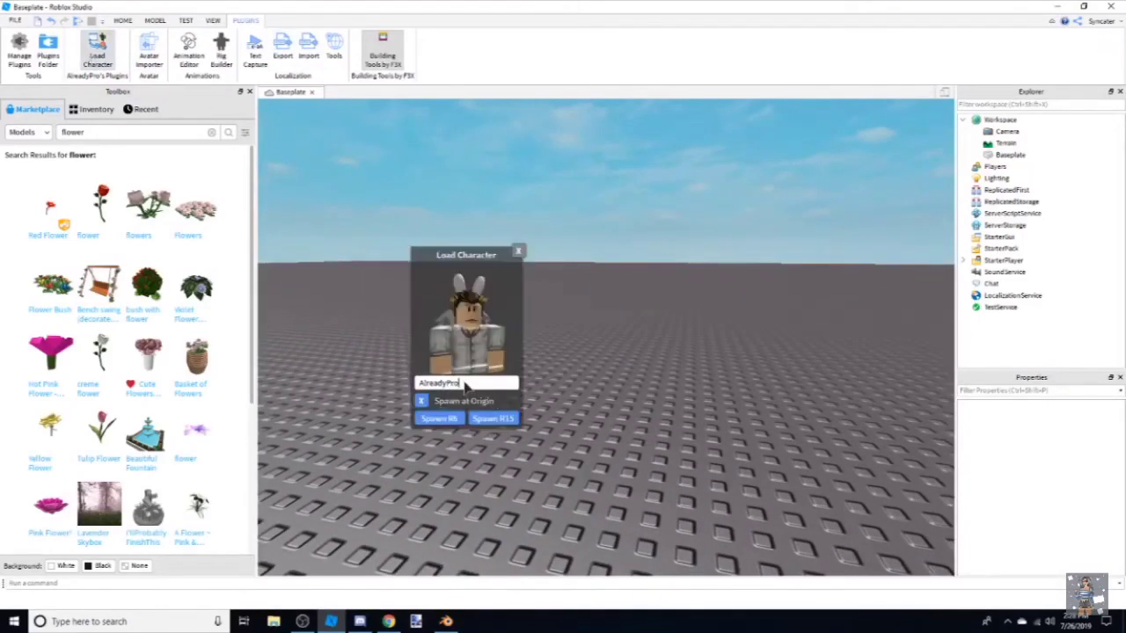
{"action": "left_click", "coordinate": [461, 383]}
{"action": "type", "text": "syncater"}
{"action": "left_click", "coordinate": [440, 419]}
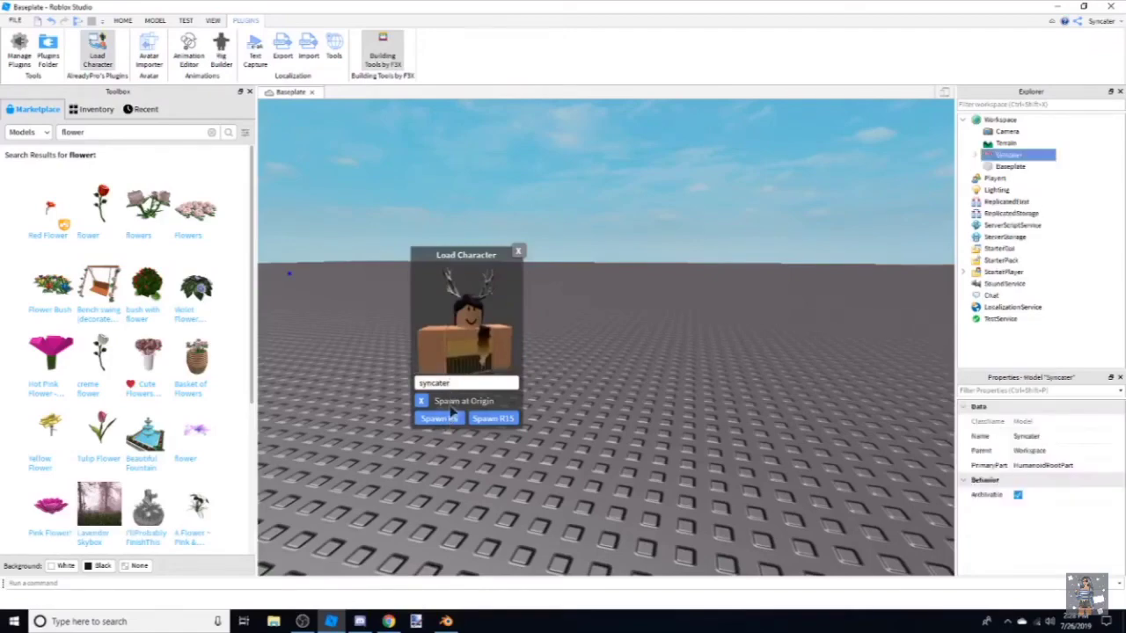
{"action": "left_click", "coordinate": [519, 252]}
Remove the respawned R6 character from the workspace.
{"action": "key", "text": "f"}
{"action": "key", "text": "w"}
{"action": "right_click_drag", "start_coordinate": [780, 297], "coordinate": [780, 297]}
{"action": "key", "text": "s"}
{"action": "key", "text": "Delete"}
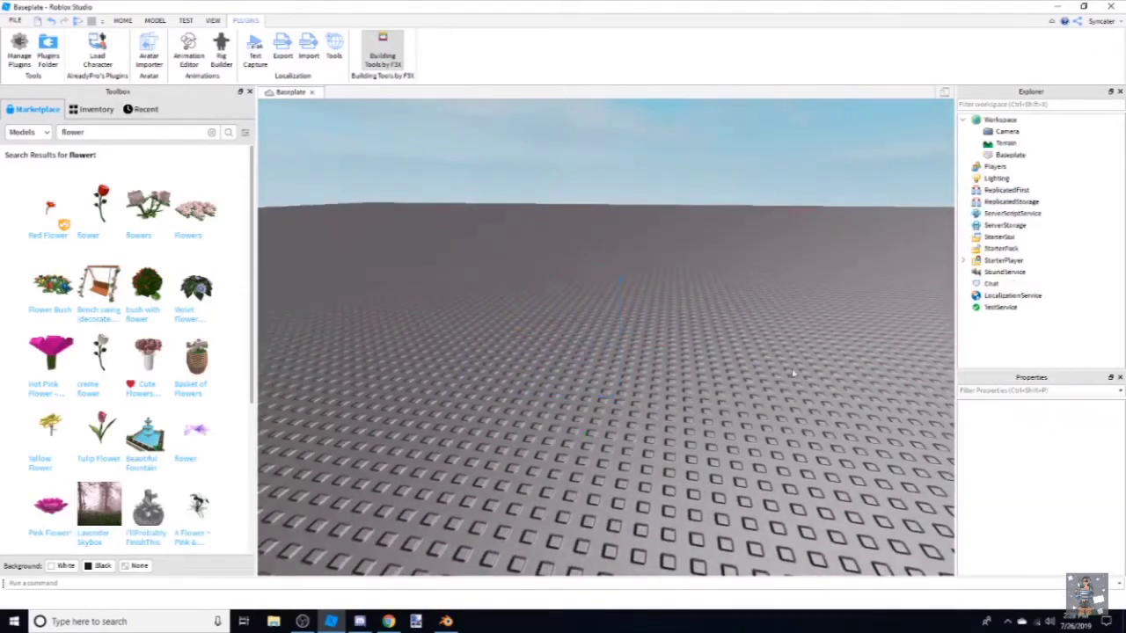
{"action": "right_click_drag", "start_coordinate": [576, 357], "coordinate": [575, 357]}
{"action": "left_click", "coordinate": [213, 22]}
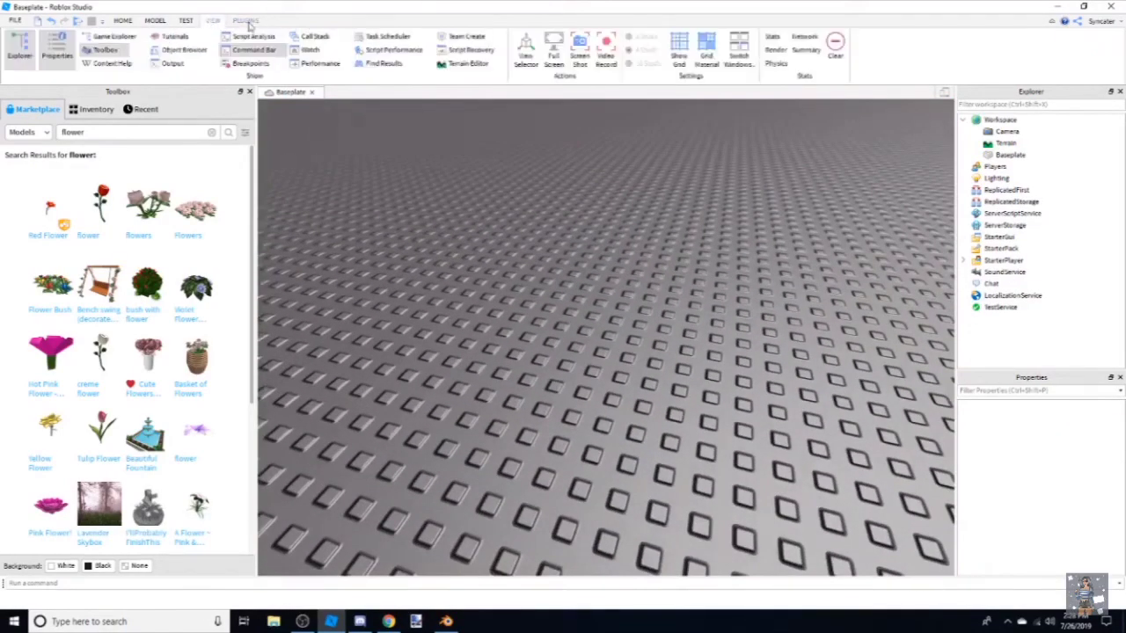
{"action": "right_click_drag", "start_coordinate": [571, 282], "coordinate": [574, 257]}
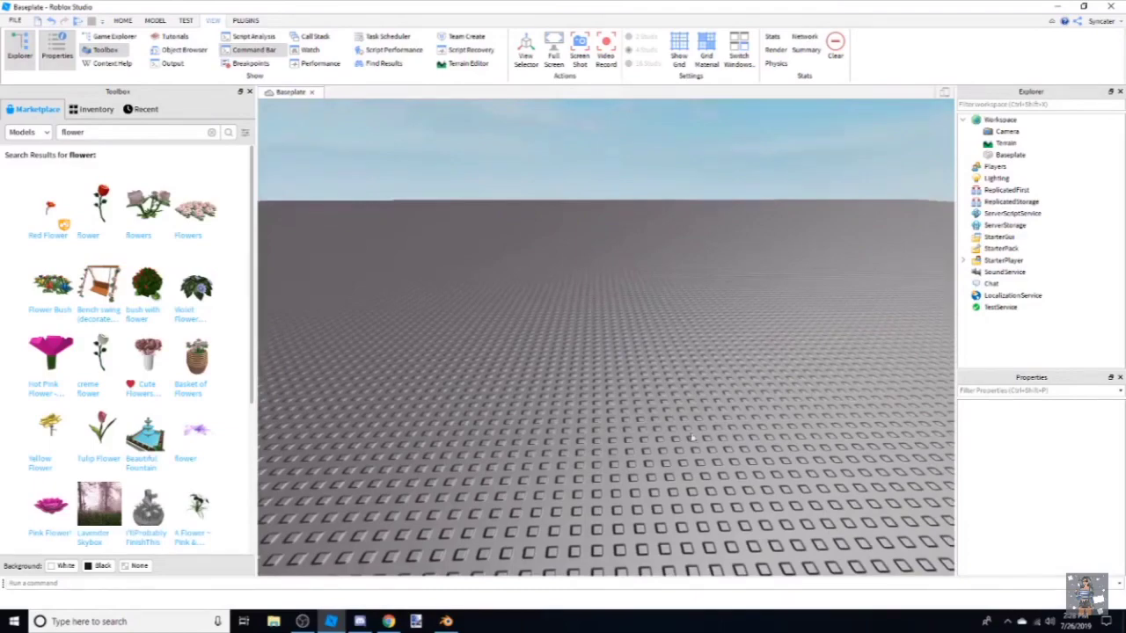
{"action": "scroll", "coordinate": [754, 383], "scroll_direction": "down", "scroll_amount": 7}
{"action": "right_click_drag", "start_coordinate": [754, 383], "coordinate": [754, 387]}
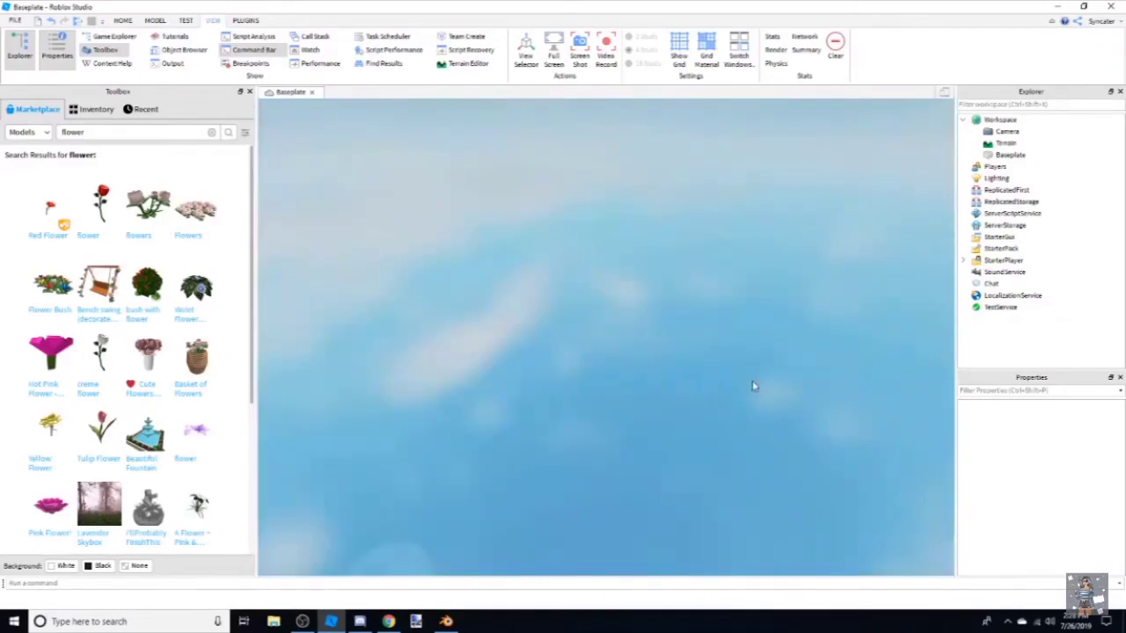
Switch to Blender and import the Wavefront file grass.obj from the Desktop into the empty scene.
{"action": "left_click", "coordinate": [446, 621]}
{"action": "scroll", "coordinate": [603, 424], "scroll_direction": "down", "scroll_amount": 4}
{"action": "scroll", "coordinate": [603, 423], "scroll_direction": "up", "scroll_amount": 3}
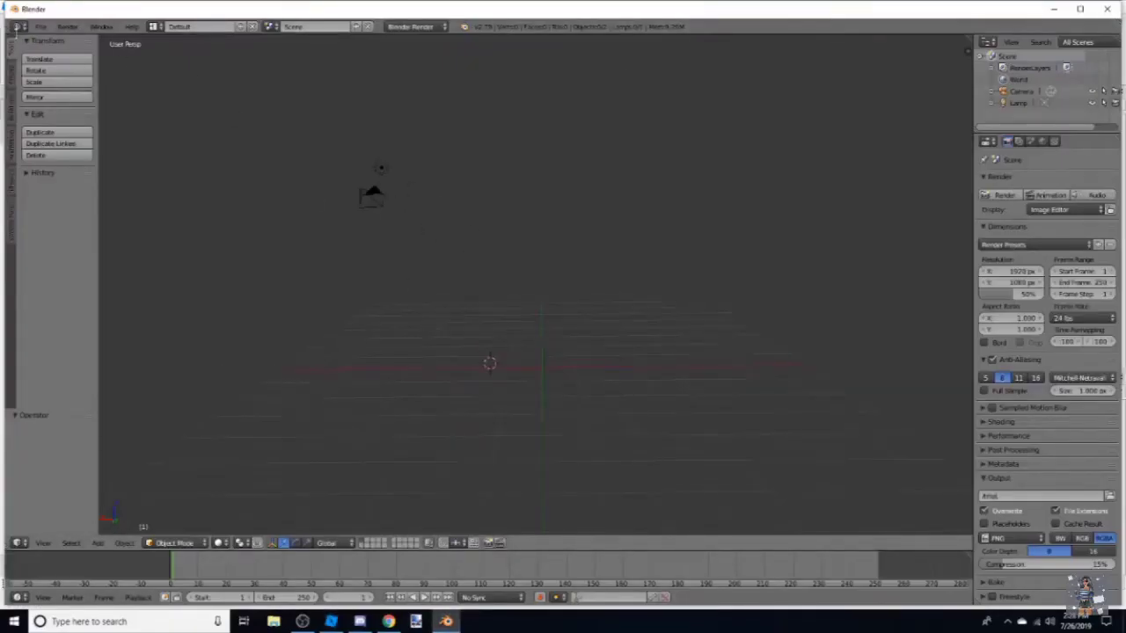
{"action": "left_click", "coordinate": [40, 27]}
{"action": "mouse_move", "coordinate": [112, 248]}
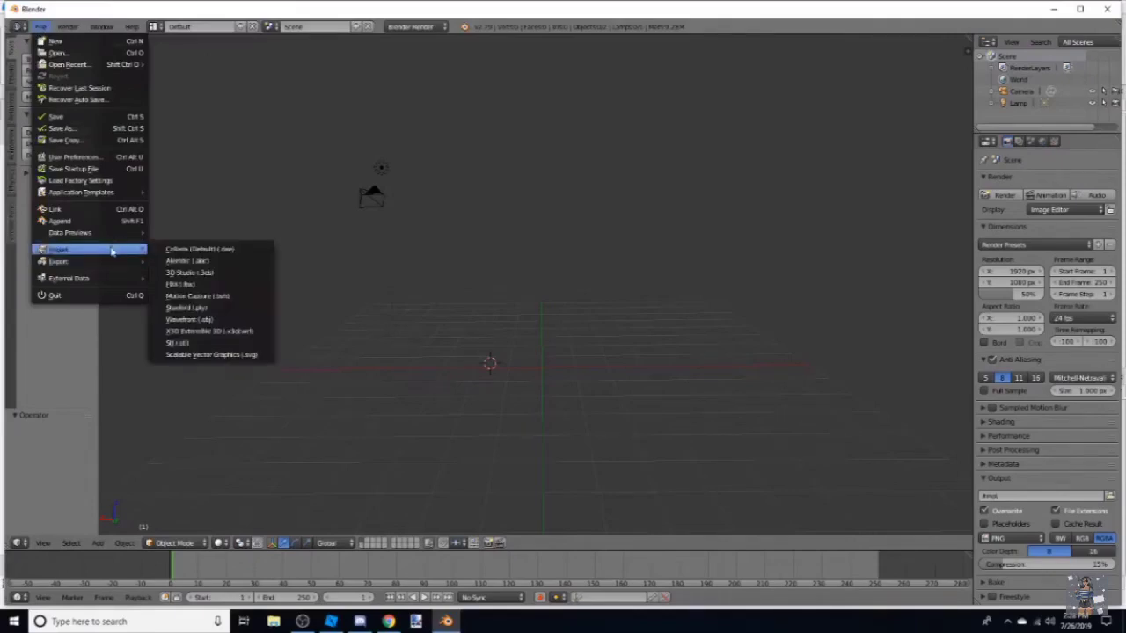
{"action": "left_click", "coordinate": [256, 323]}
{"action": "left_click", "coordinate": [202, 108]}
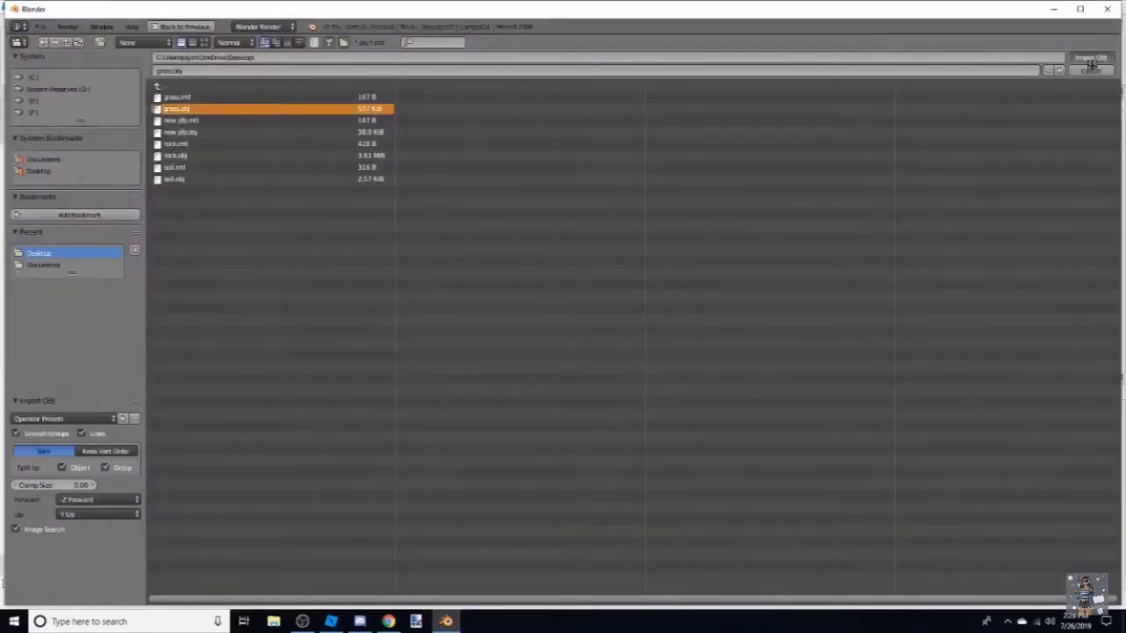
{"action": "left_click", "coordinate": [1104, 58]}
{"action": "key", "text": "shift+f"}
{"action": "key", "text": "w"}
{"action": "key", "text": "s"}
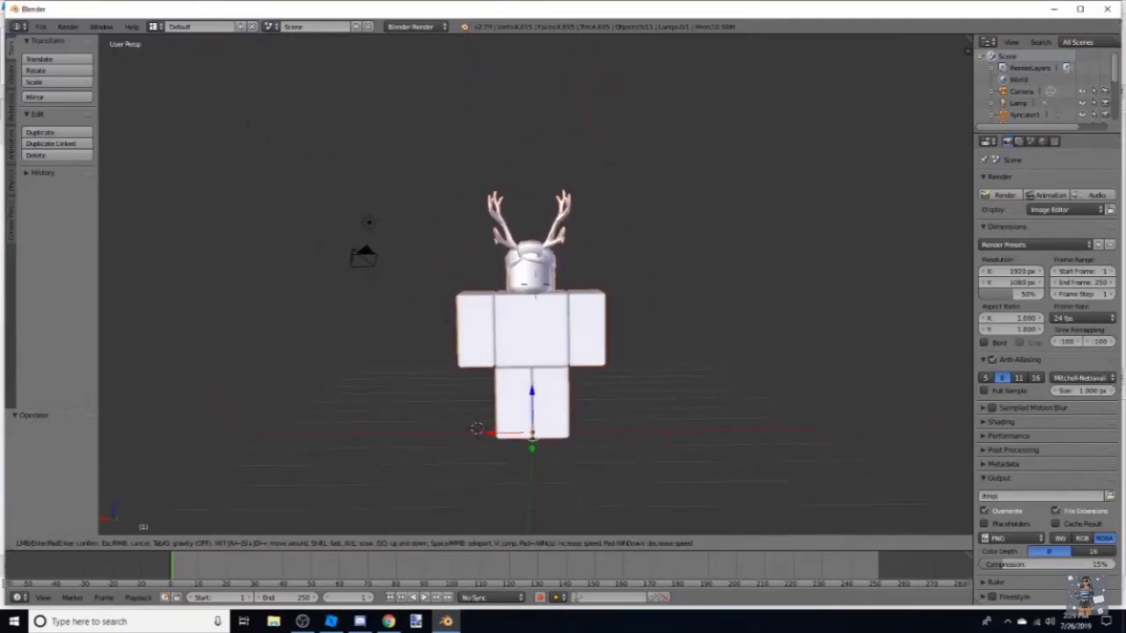
{"action": "left_click", "coordinate": [536, 285]}
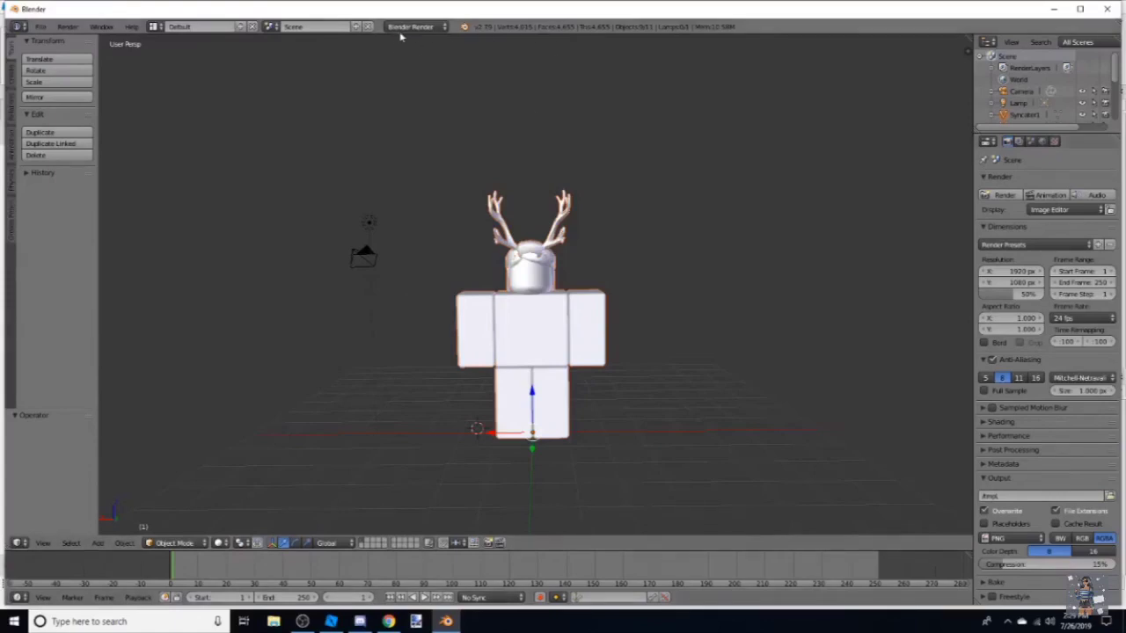
Set the viewport shading to Material for the imported character.
{"action": "left_click", "coordinate": [220, 544]}
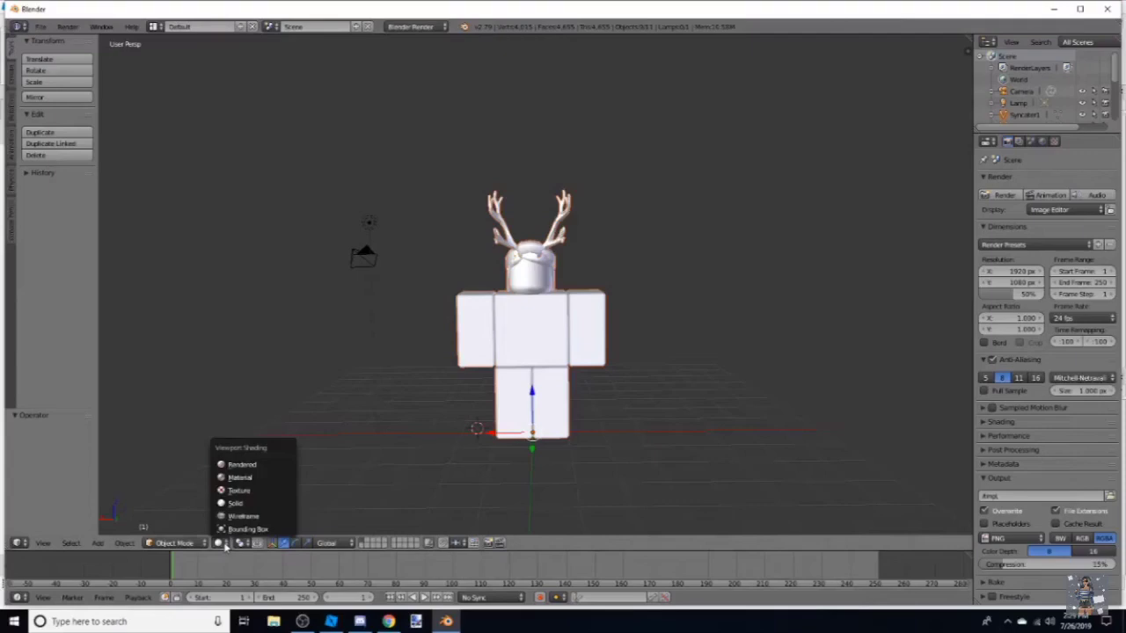
{"action": "left_click", "coordinate": [238, 478]}
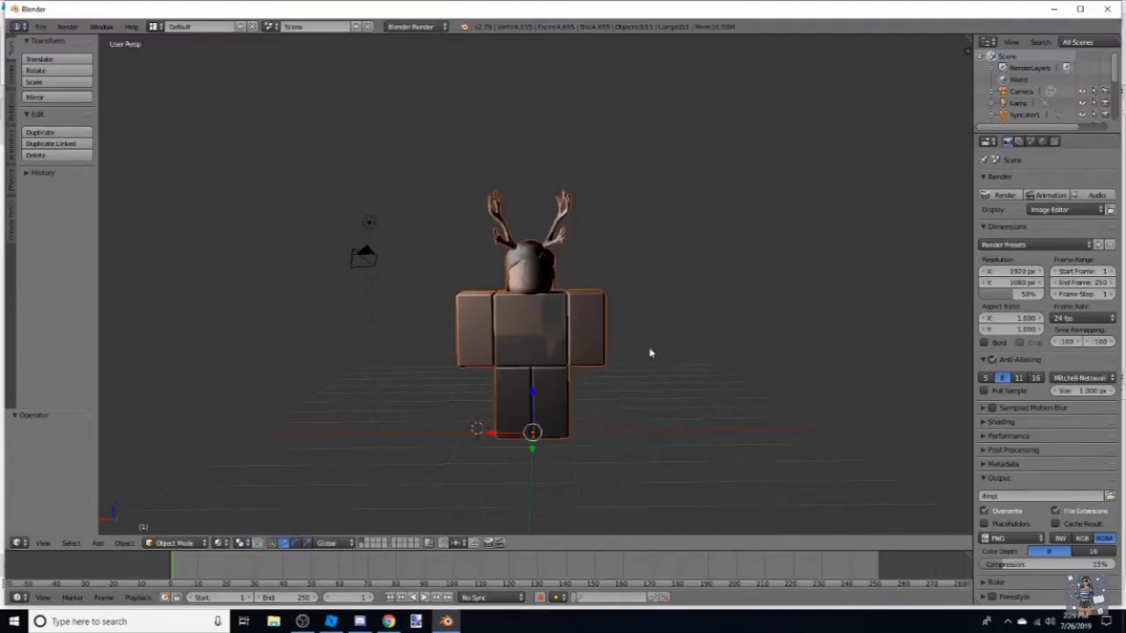
Change the scene's lamp to the Hemi type and turn off its Specular option.
{"action": "key", "text": "shift+f"}
{"action": "key", "text": "w"}
{"action": "key", "text": "s"}
{"action": "left_click", "coordinate": [390, 78]}
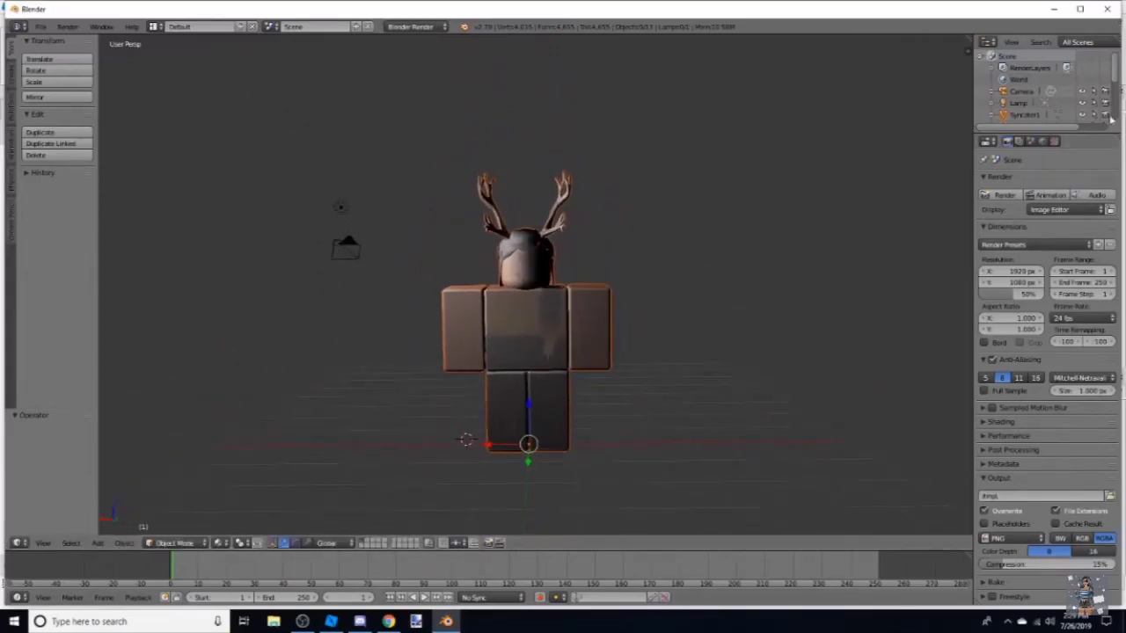
{"action": "left_click", "coordinate": [1045, 104]}
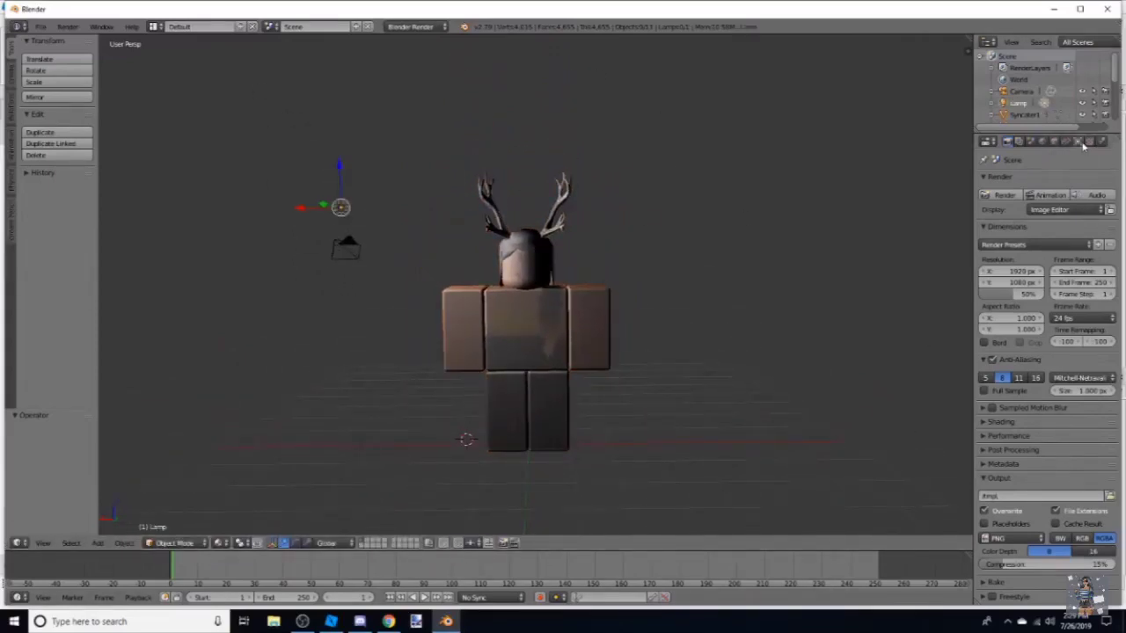
{"action": "left_click", "coordinate": [1081, 143]}
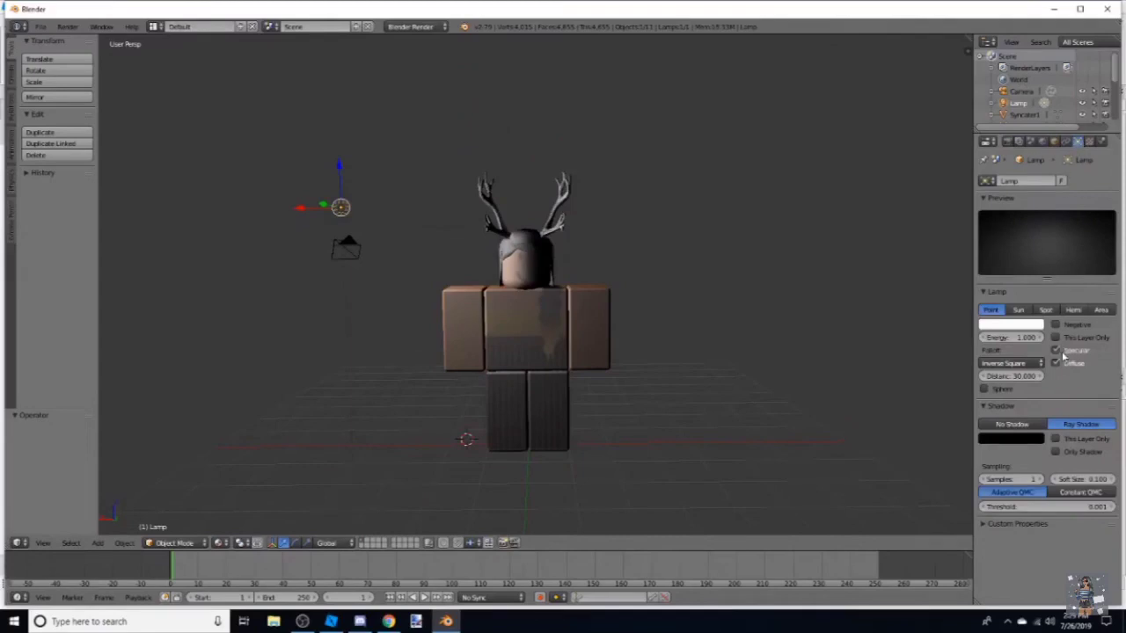
{"action": "left_click", "coordinate": [1075, 311]}
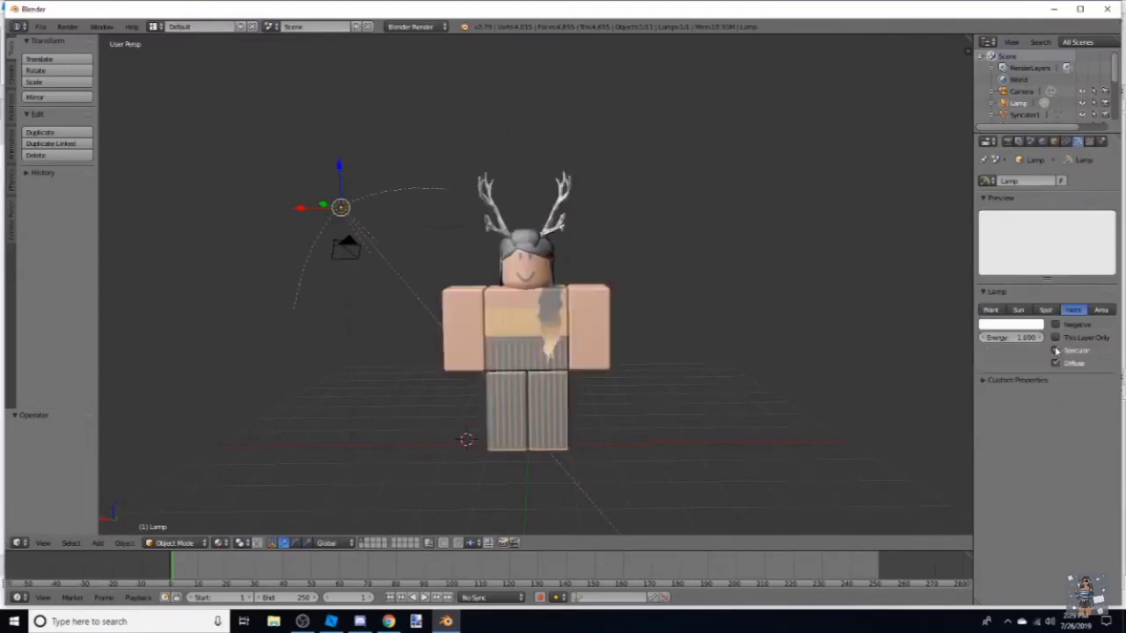
{"action": "left_click", "coordinate": [1056, 350]}
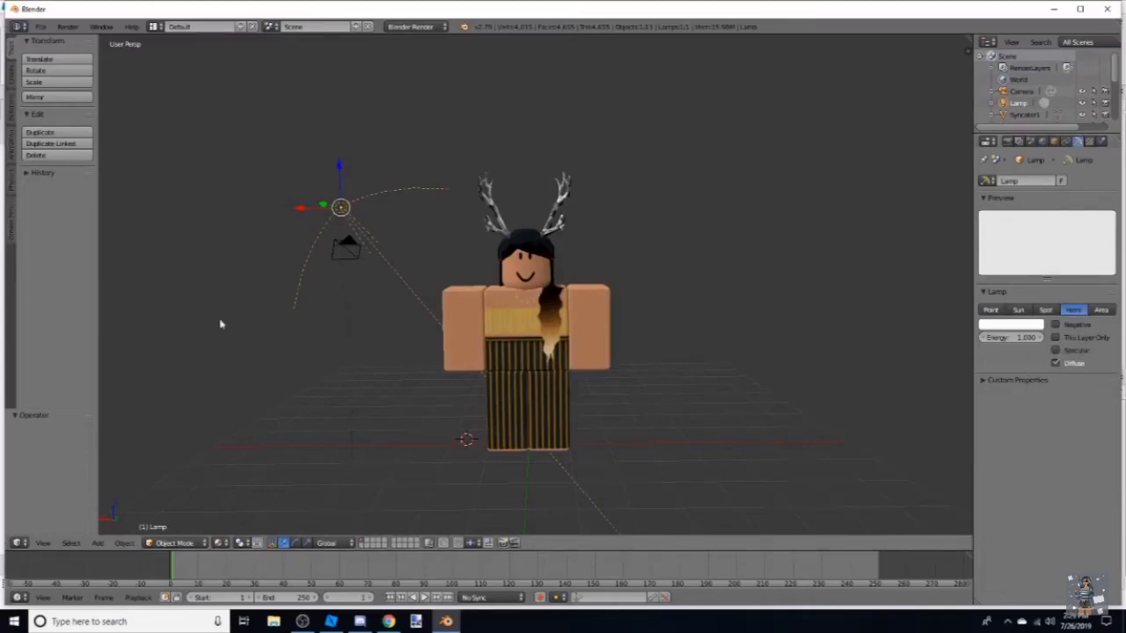
Raise the lamp slightly along the Z axis, by about 0.45 units, staying in Object Mode.
{"action": "mouse_move", "coordinate": [340, 175]}
{"action": "left_mouse_down"}
{"action": "mouse_move", "coordinate": [351, 176]}
{"action": "mouse_move", "coordinate": [373, 143]}
{"action": "mouse_move", "coordinate": [340, 153]}
{"action": "left_mouse_up"}
{"action": "left_click", "coordinate": [772, 230]}
{"action": "left_click", "coordinate": [190, 543]}
{"action": "left_click", "coordinate": [200, 530]}
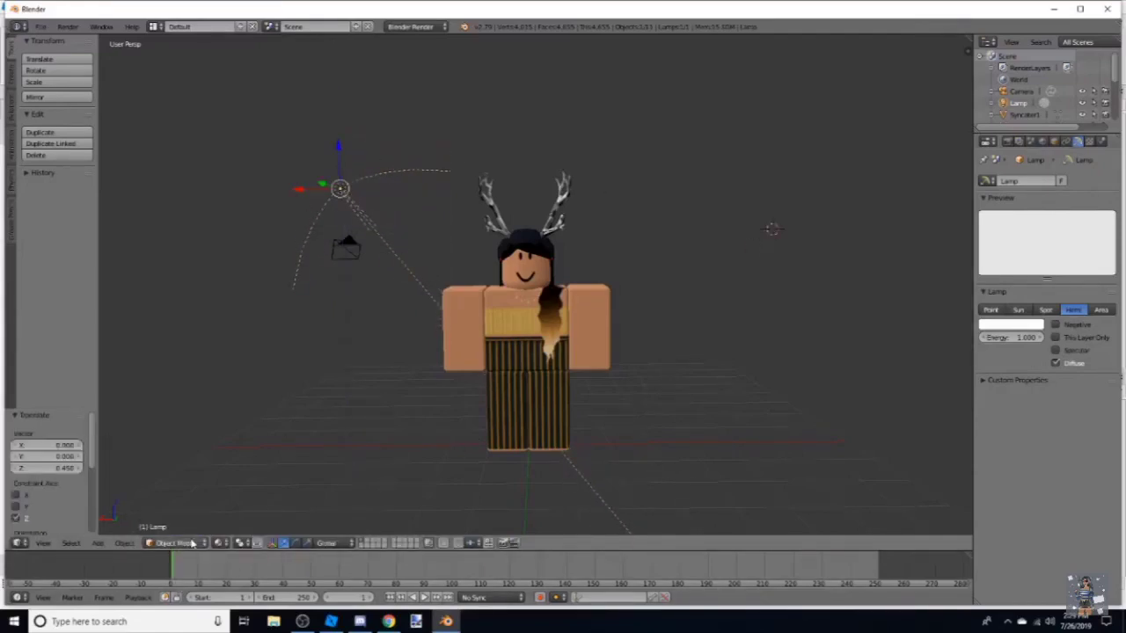
Try to move one of the character's arms freely, then undo the move.
{"action": "right_click", "coordinate": [589, 332]}
{"action": "key", "text": "g"}
{"action": "left_click", "coordinate": [603, 349]}
{"action": "key", "text": "ctrl+z"}
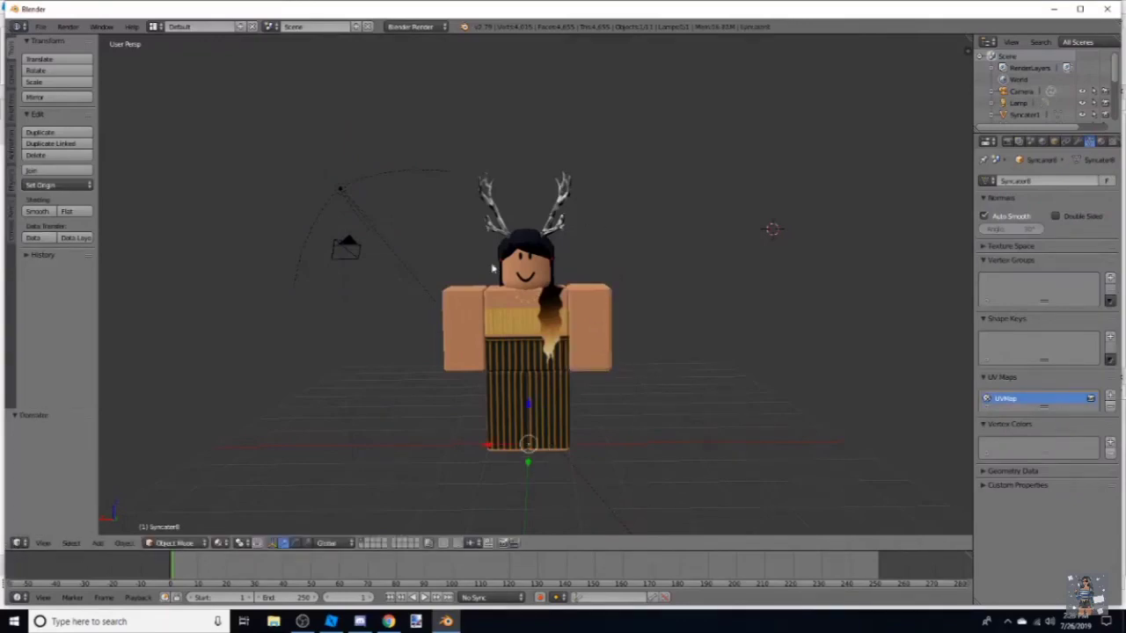
Select the character's head, hair and antler pieces together and set their origins to their geometry.
{"action": "right_click", "coordinate": [536, 277]}
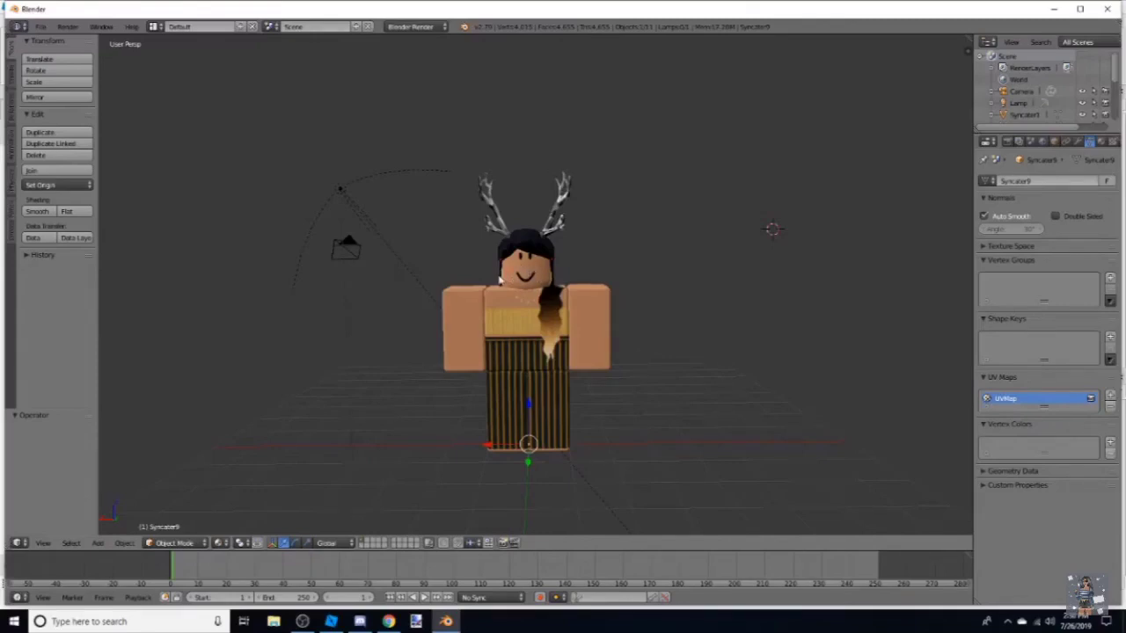
{"action": "right_click", "coordinate": [515, 240]}
{"action": "left_click", "coordinate": [78, 185]}
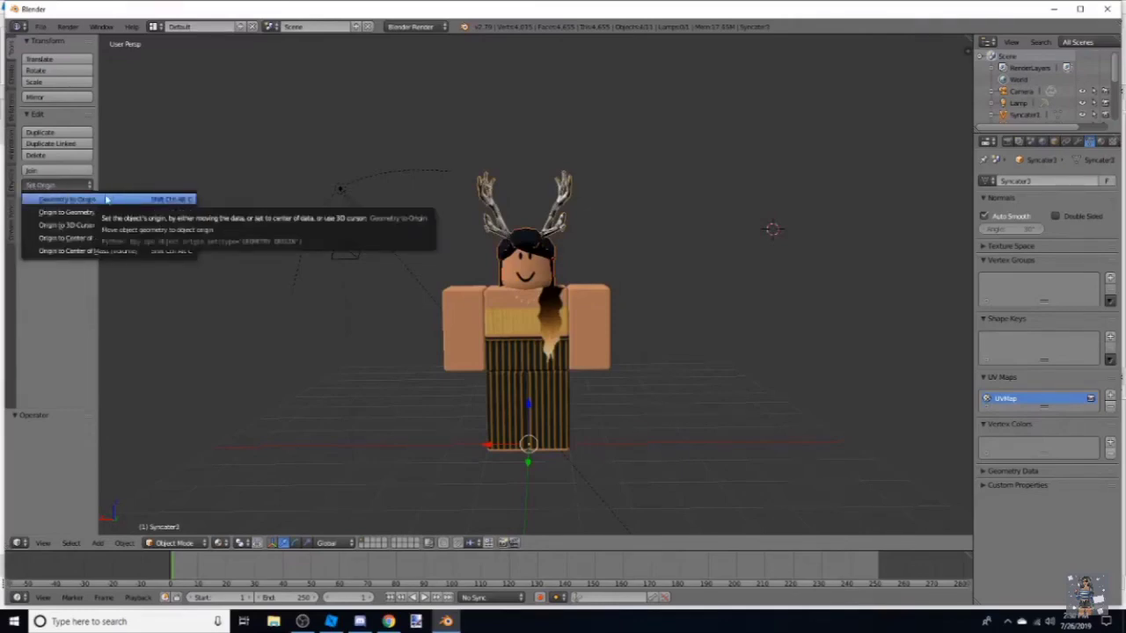
{"action": "left_click", "coordinate": [71, 214]}
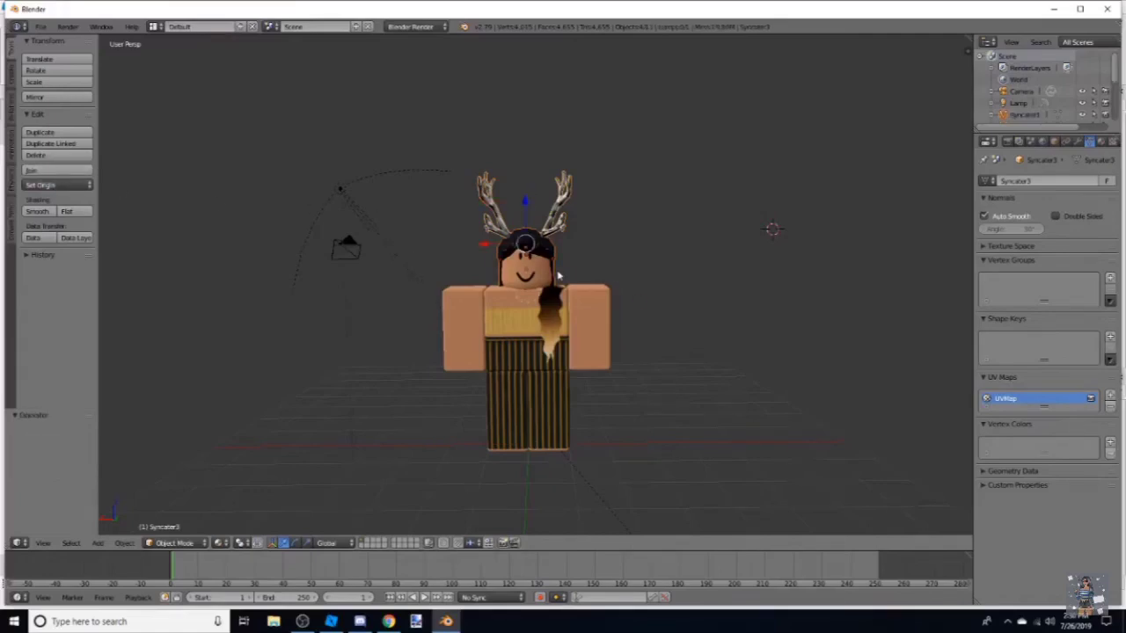
Apply Geometry to Origin to the selected head, hair and antler pieces and join them into one object.
{"action": "right_click", "coordinate": [511, 270]}
{"action": "right_click", "coordinate": [547, 240]}
{"action": "key", "text": "ctrl+shift+alt+c"}
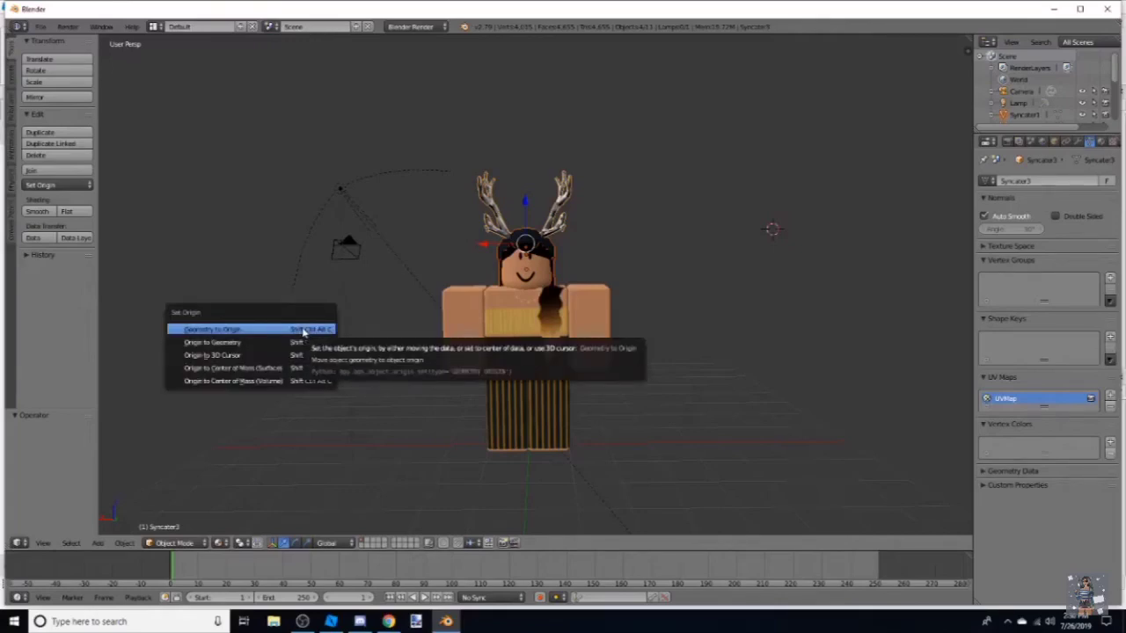
{"action": "left_click", "coordinate": [304, 330]}
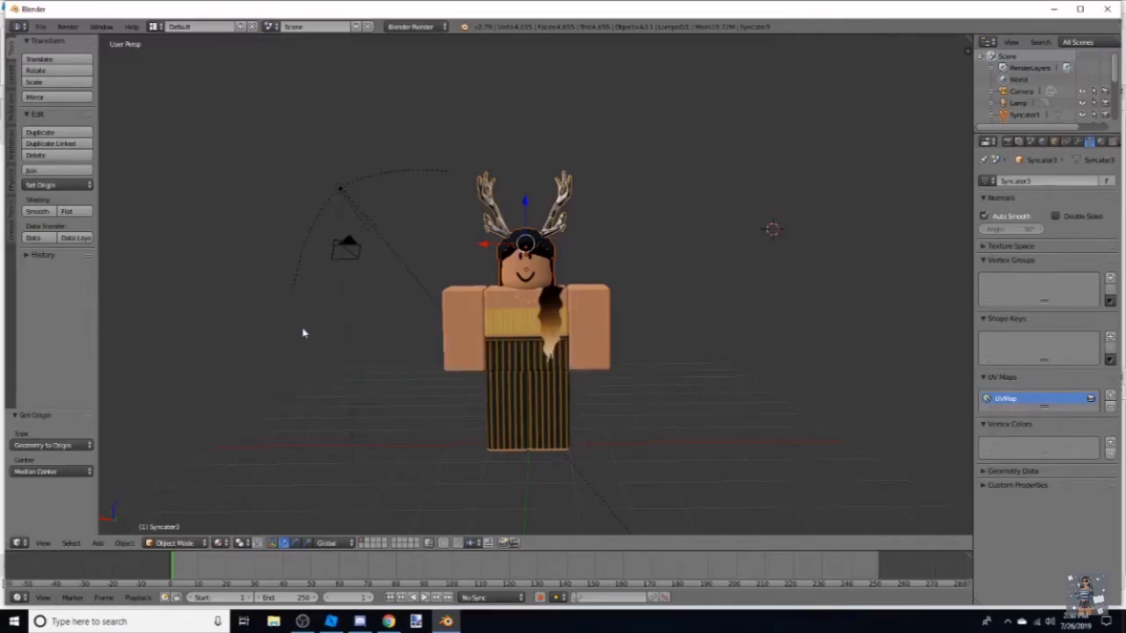
{"action": "left_click", "coordinate": [40, 169]}
{"action": "left_click_drag", "start_coordinate": [484, 204], "coordinate": [514, 225]}
{"action": "key", "text": "ctrl+z"}
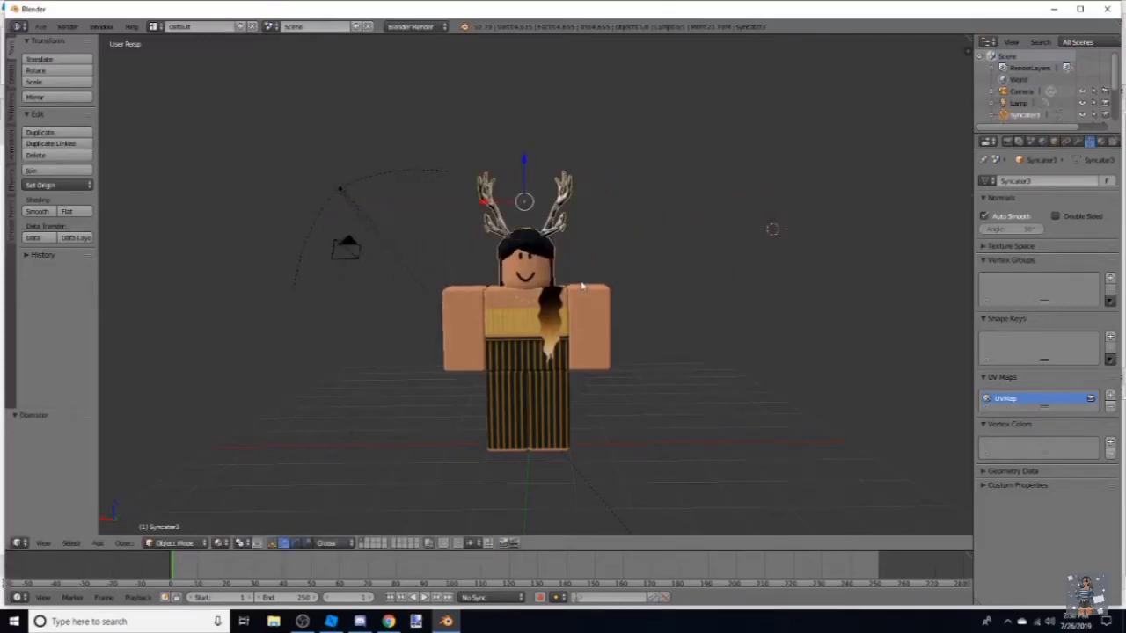
Select the character's arm on the side nearest the camera object.
{"action": "key", "text": "shift+f"}
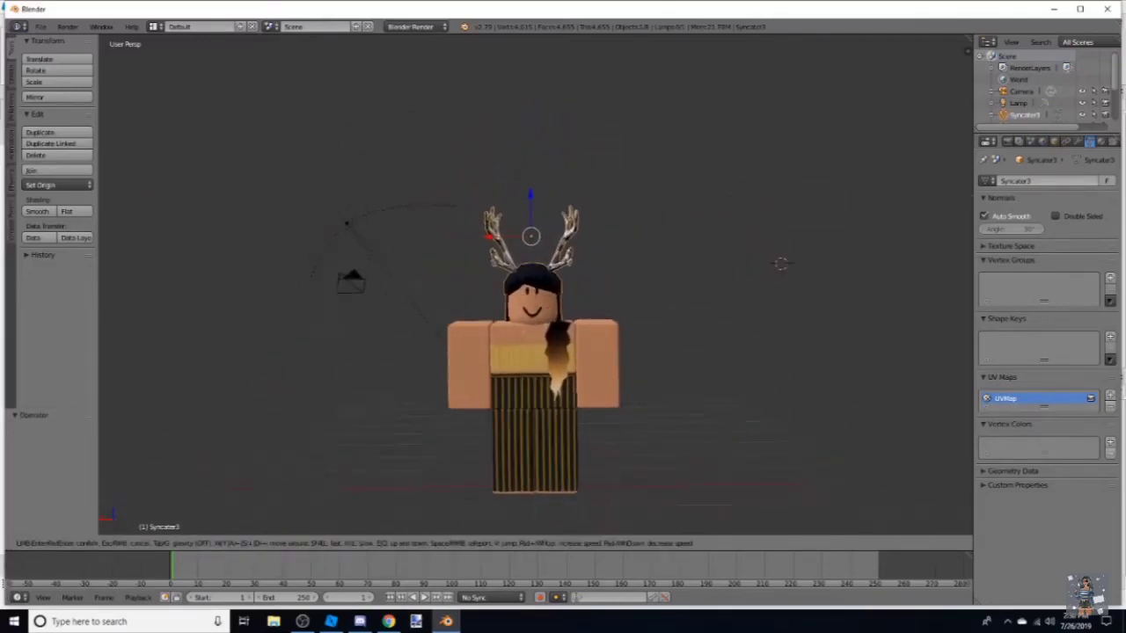
{"action": "key", "text": "w"}
{"action": "key", "text": "s"}
{"action": "left_click", "coordinate": [518, 294]}
{"action": "right_click", "coordinate": [464, 323]}
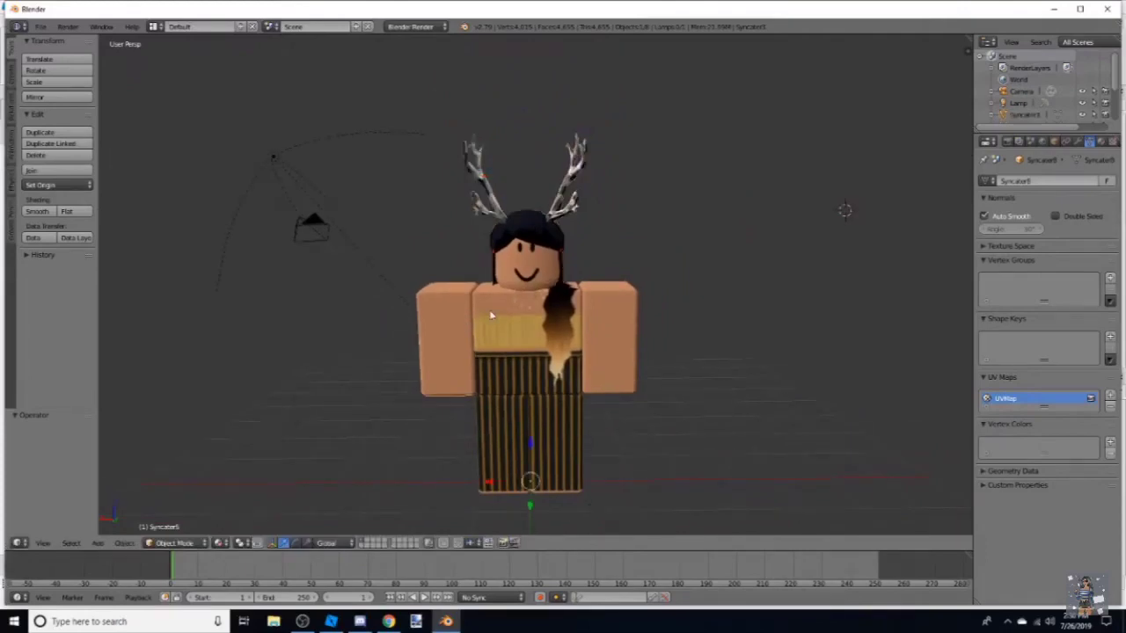
{"action": "key", "text": "shift+f"}
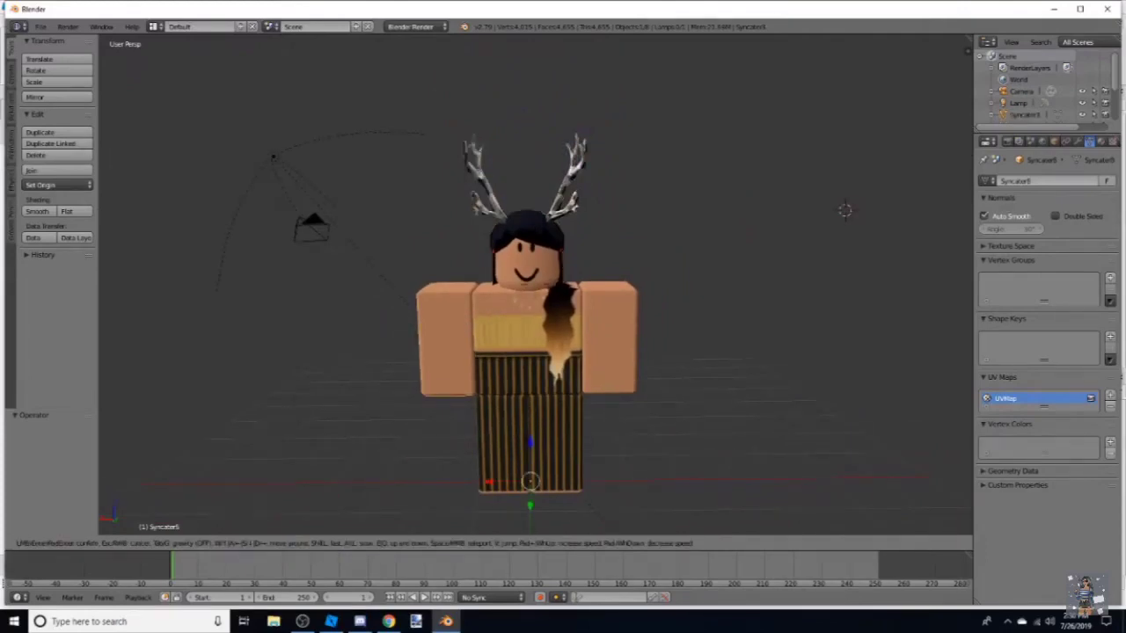
{"action": "key", "text": "d"}
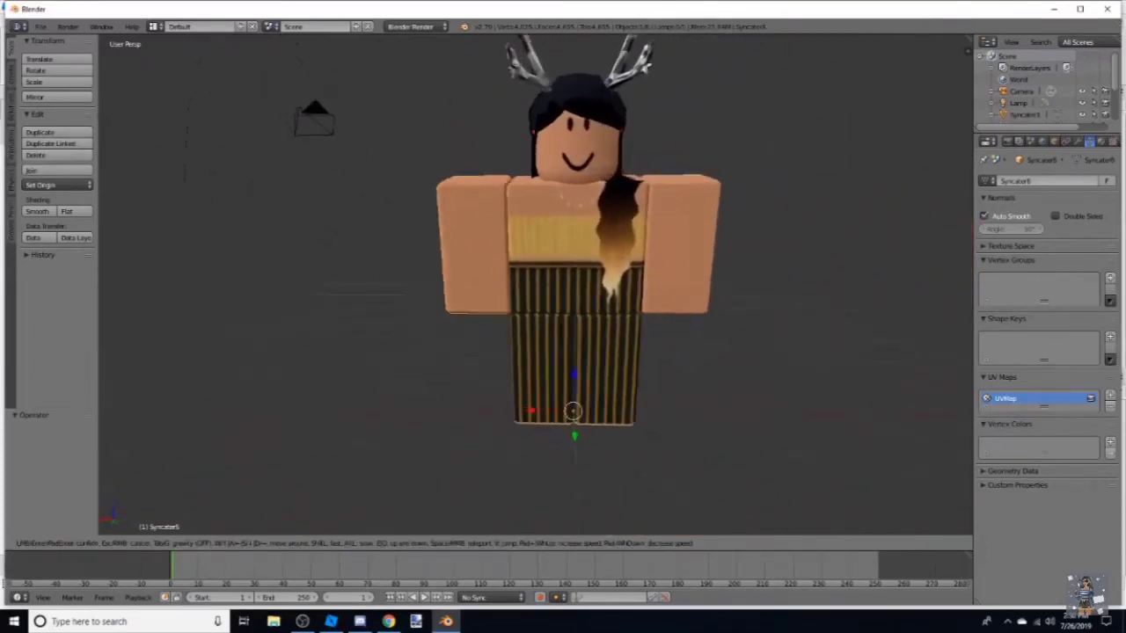
{"action": "left_click", "coordinate": [536, 285]}
Try to move the selected arm along the Y axis.
{"action": "left_click_drag", "start_coordinate": [621, 447], "coordinate": [614, 494]}
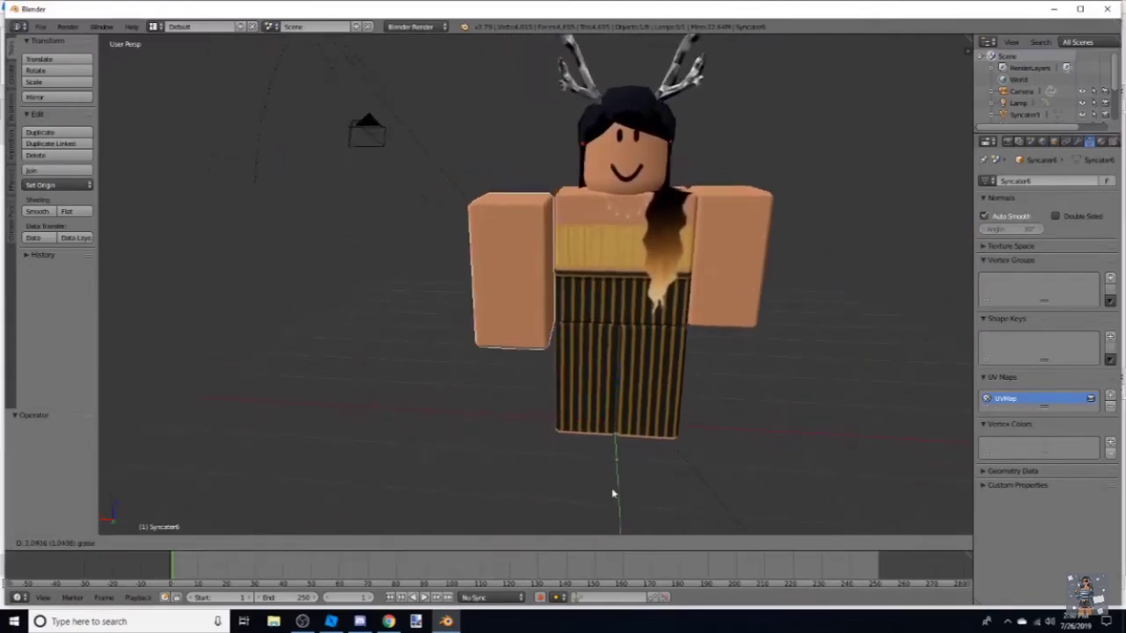
{"action": "left_click", "coordinate": [607, 442]}
{"action": "left_click", "coordinate": [71, 186]}
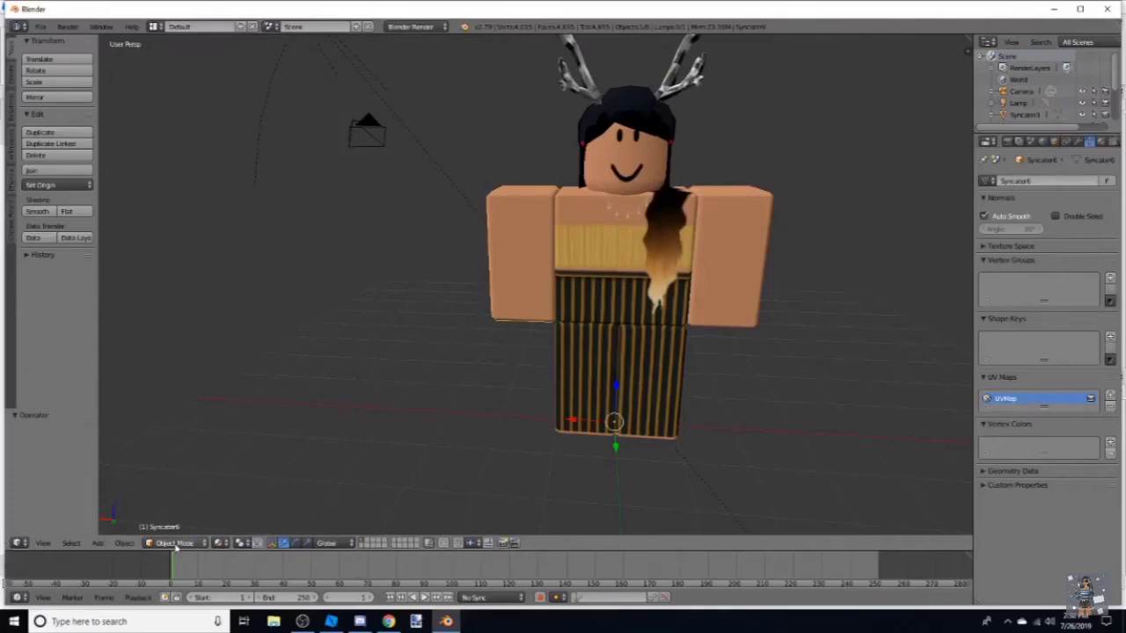
Enter Edit Mode on the arm nearest the camera object and repeatedly subdivide its mesh with one cut each time.
{"action": "left_click", "coordinate": [204, 544]}
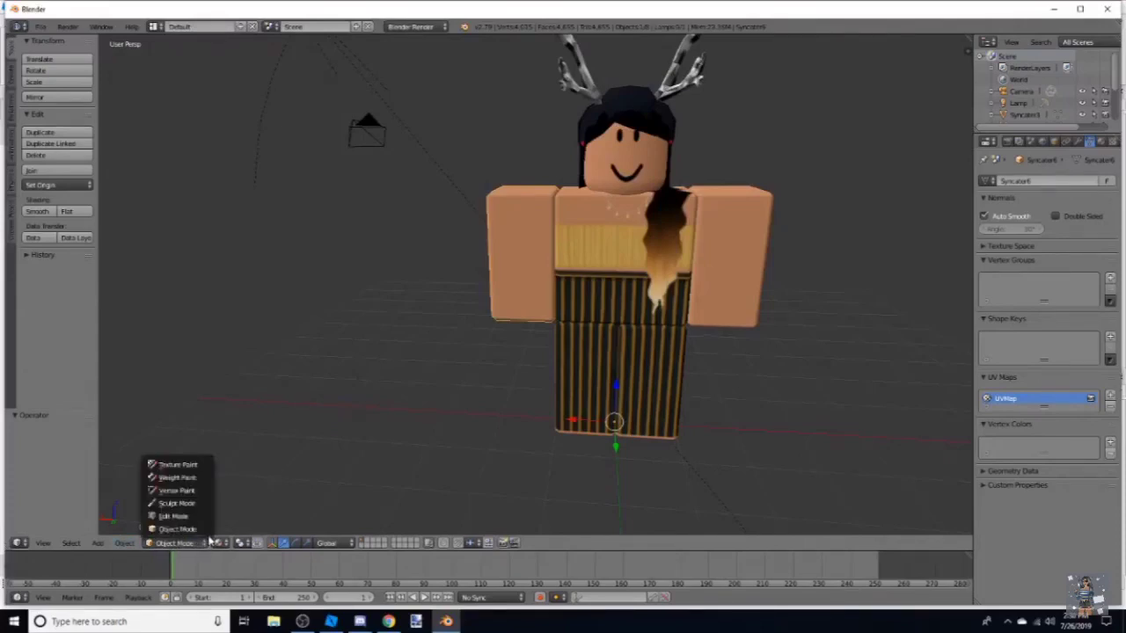
{"action": "left_click", "coordinate": [209, 516]}
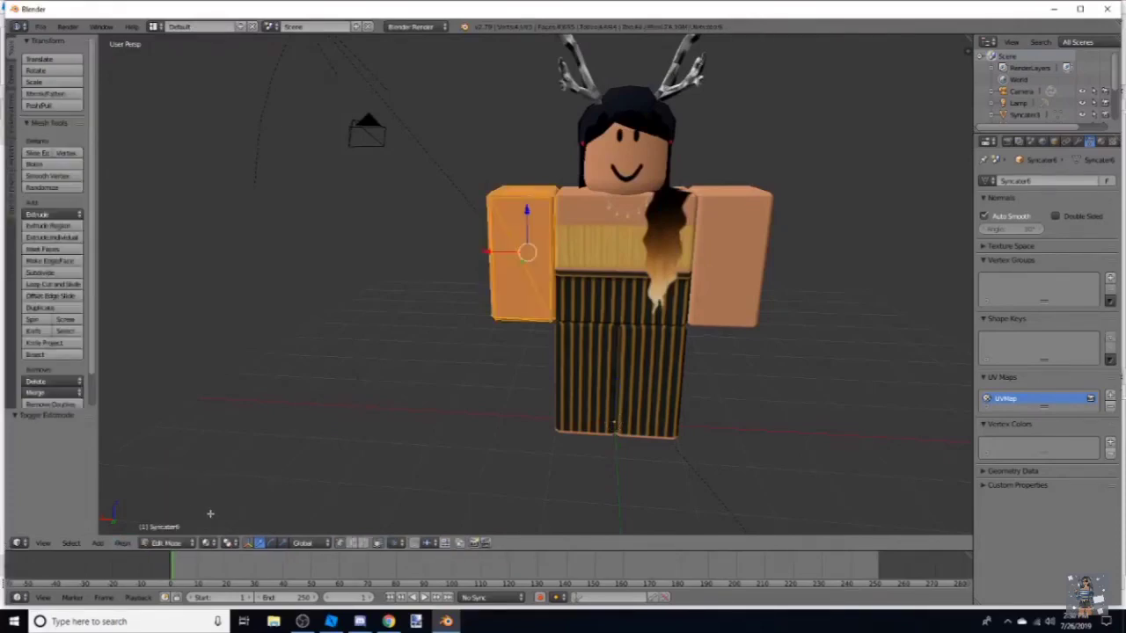
{"action": "left_click", "coordinate": [53, 273]}
{"action": "left_click", "coordinate": [55, 275]}
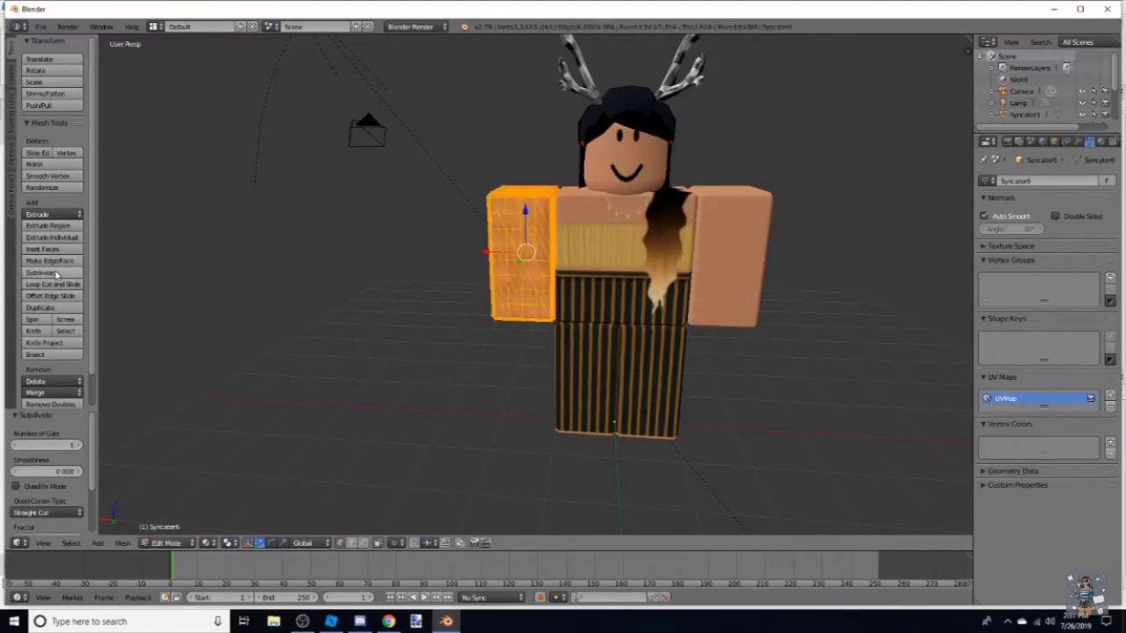
{"action": "left_click", "coordinate": [53, 273]}
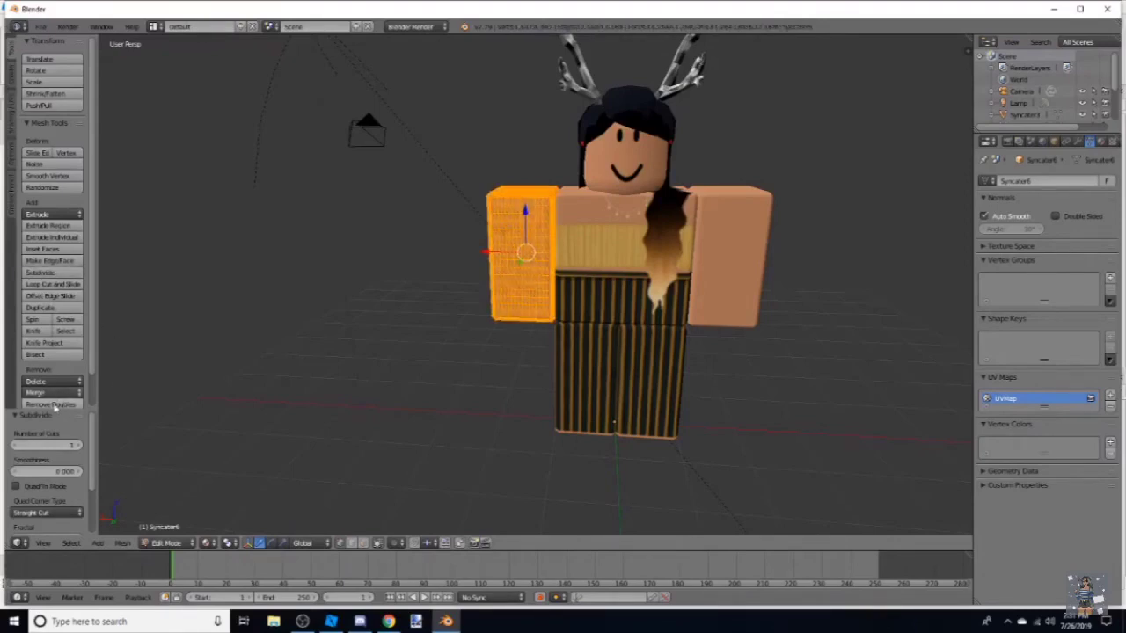